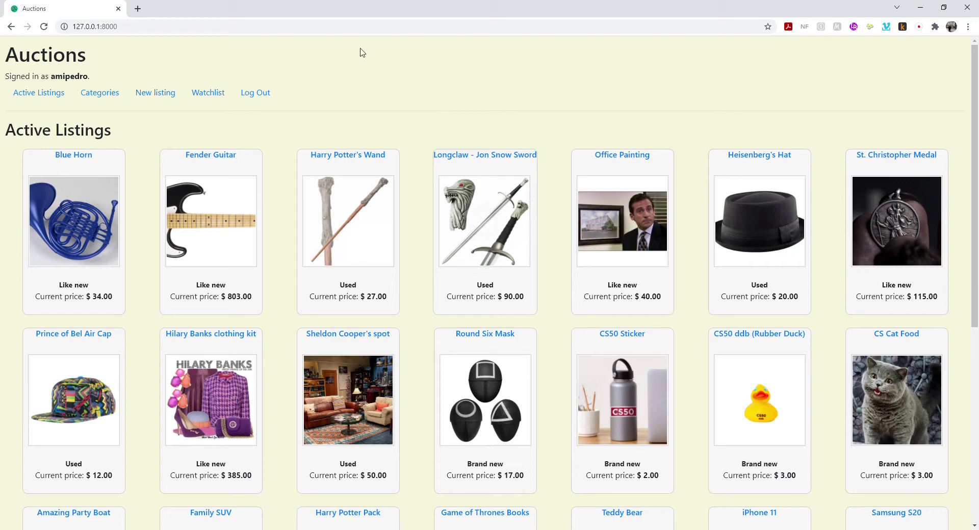
- Open the Fender Guitar listing and examine its bid and comment fields
{"action": "left_click", "coordinate": [235, 157]}
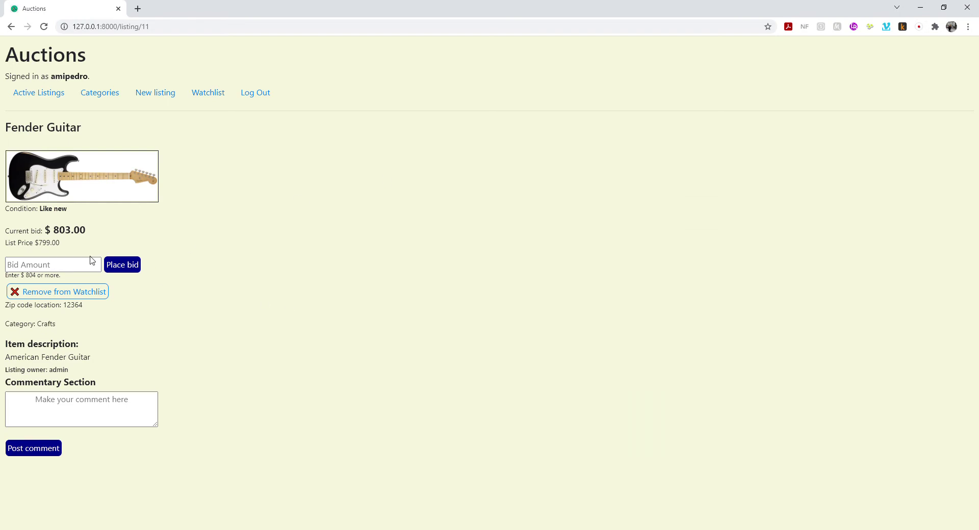
{"action": "left_click", "coordinate": [50, 269]}
{"action": "left_click", "coordinate": [120, 408]}
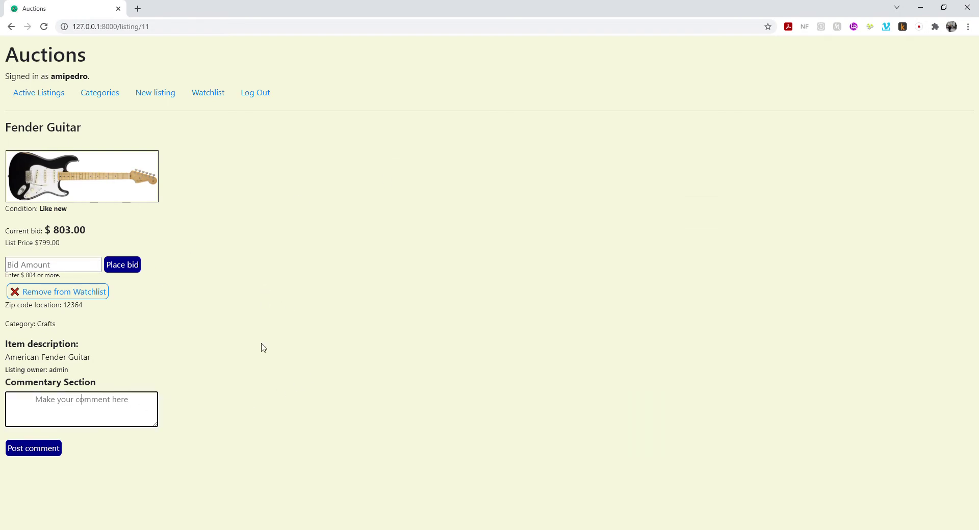
- Start a new listing titled "Invisibility Cloak" with a starting price of 50
{"action": "left_click", "coordinate": [169, 95]}
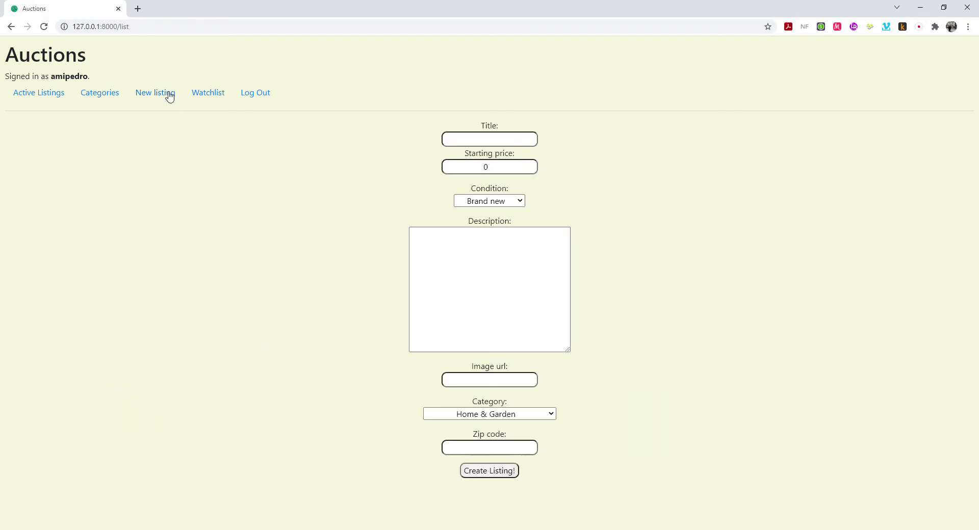
{"action": "left_click", "coordinate": [504, 143]}
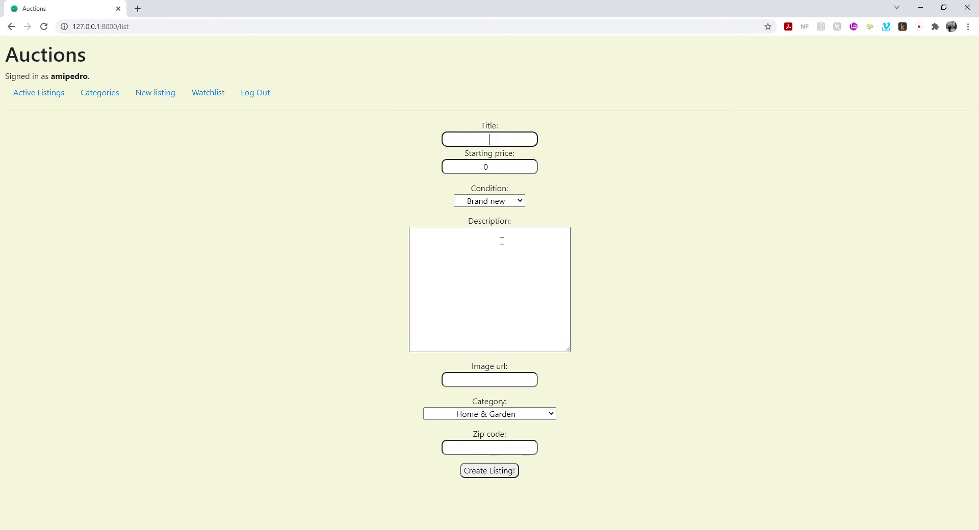
{"action": "left_click", "coordinate": [527, 254]}
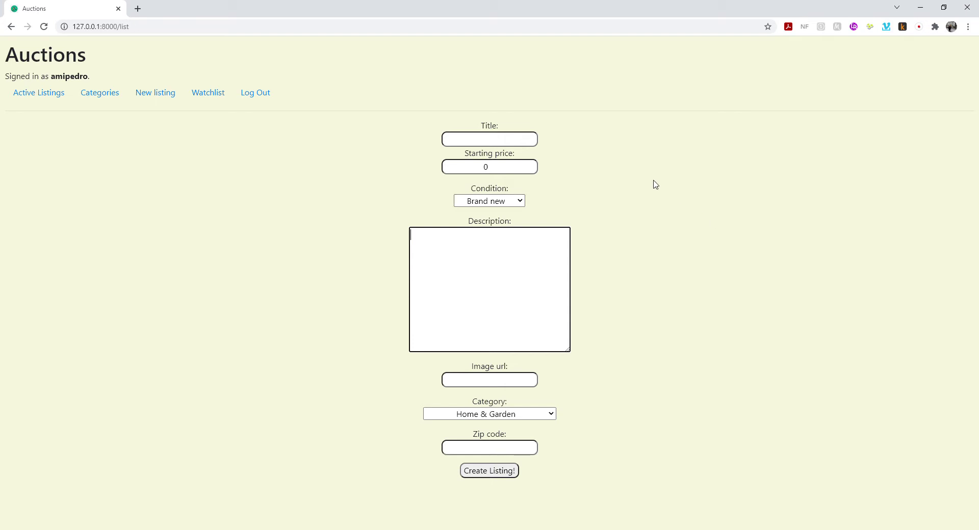
{"action": "left_click", "coordinate": [502, 141]}
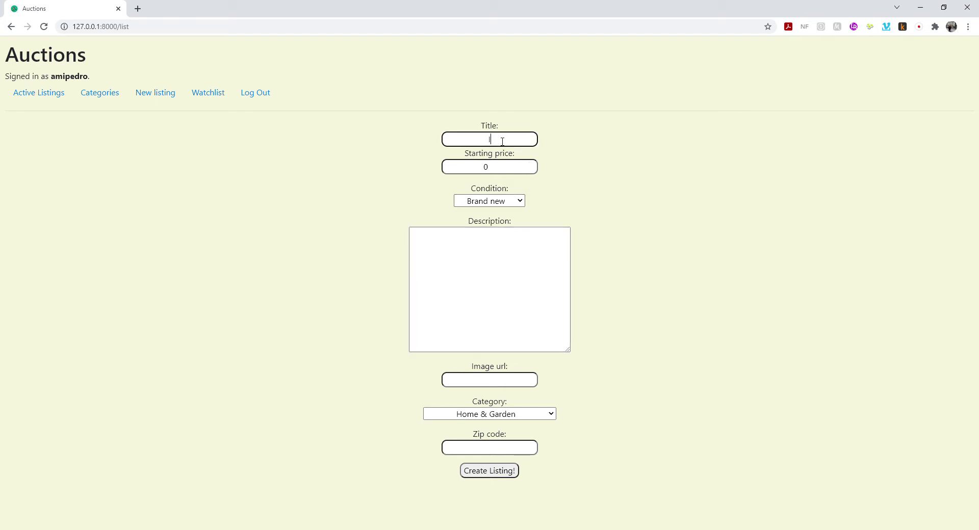
{"action": "type", "text": "Invisibility Cloak"}
{"action": "left_click", "coordinate": [512, 171]}
{"action": "key", "text": "ctrl+a"}
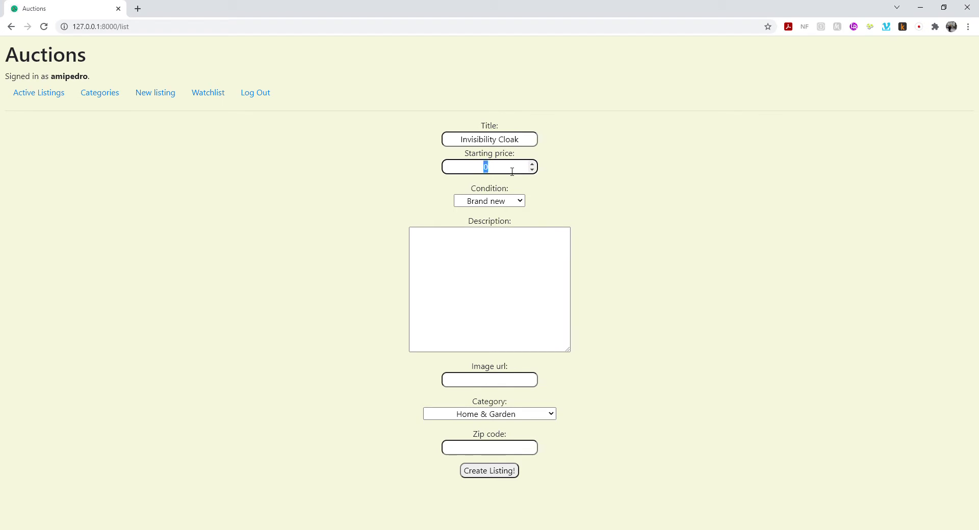
{"action": "type", "text": "50"}
{"action": "left_click", "coordinate": [596, 173]}
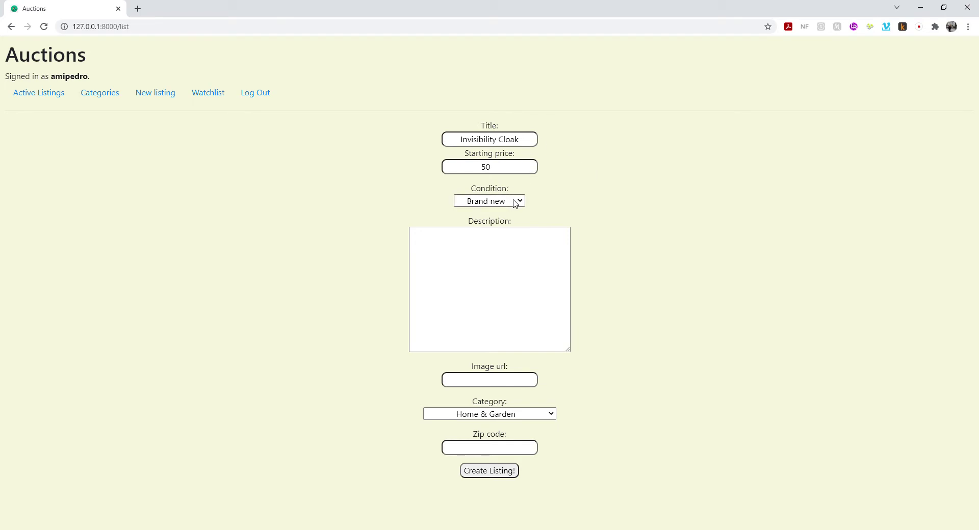
- Set the listing's condition to Used and enter the description "Invisibility cloak used by Harry Potter."
{"action": "key", "text": "Tab"}
{"action": "key", "text": "Down"}
{"action": "left_click", "coordinate": [503, 251]}
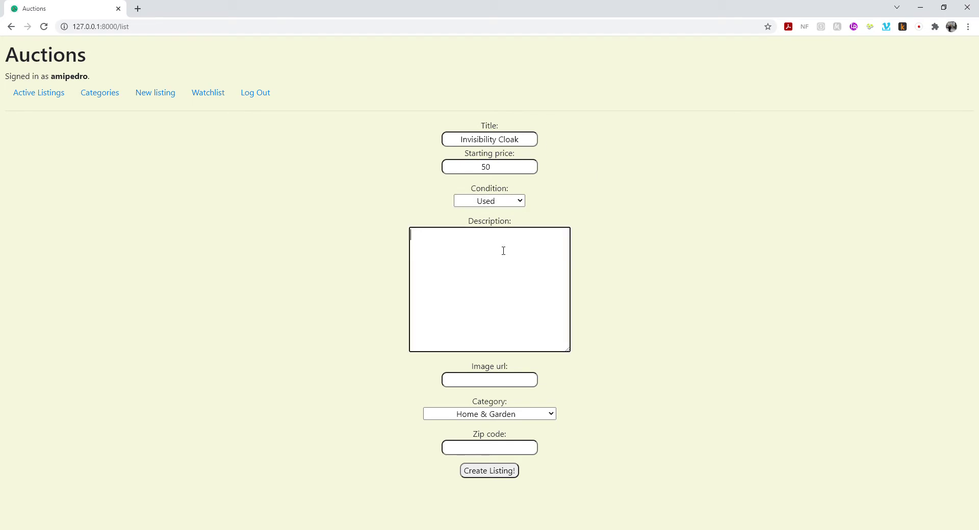
{"action": "type", "text": "Invisibility cloak used by Harry Potter."}
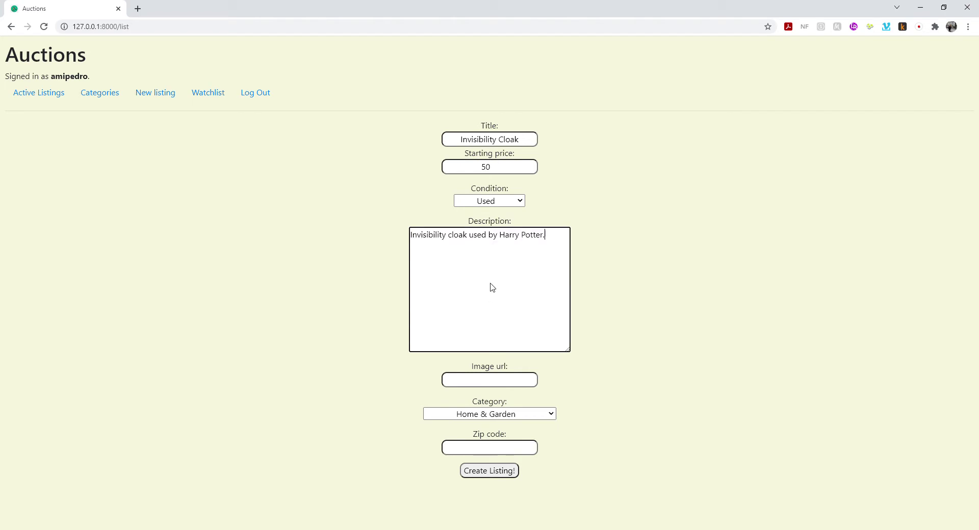
- Paste the copied image URL, set the category to Clothing, Shoes & Accessories, and create the listing with a zip code
{"action": "left_click", "coordinate": [501, 379]}
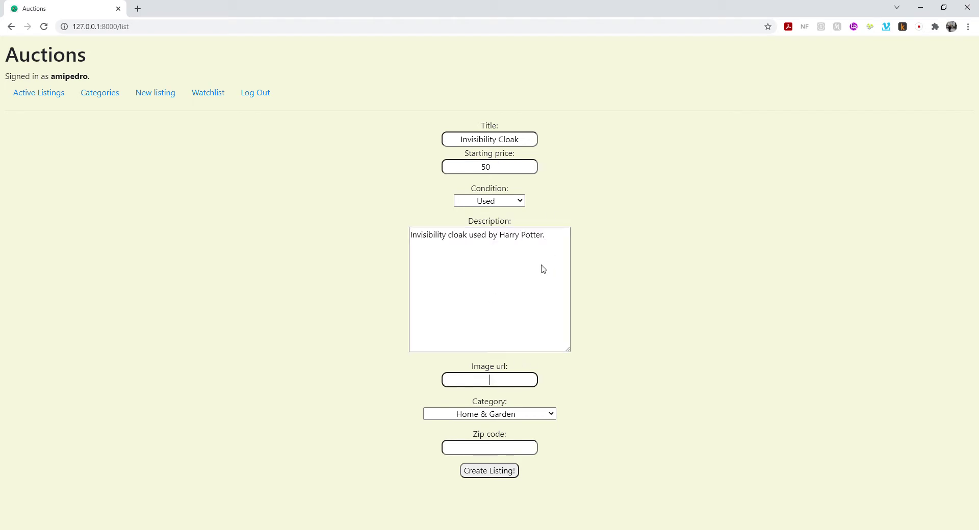
{"action": "key", "text": "ctrl+v"}
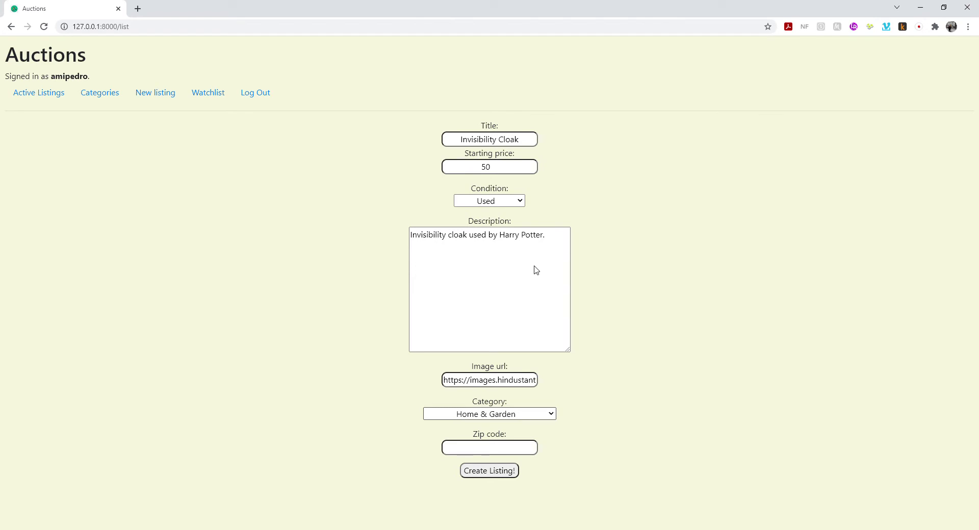
{"action": "key", "text": "Tab"}
{"action": "key", "text": "c"}
{"action": "left_click", "coordinate": [495, 456]}
{"action": "type", "text": "2"}
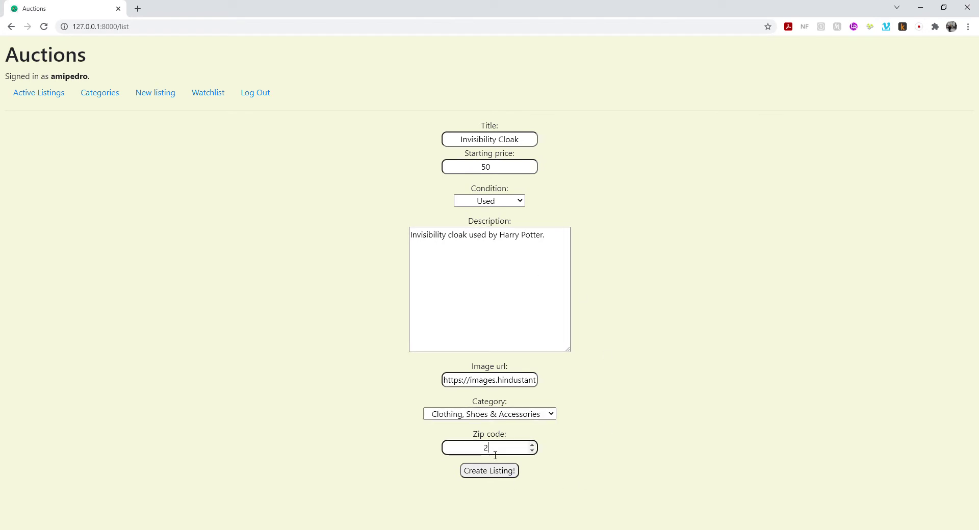
{"action": "type", "text": "3423"}
{"action": "left_click", "coordinate": [504, 469]}
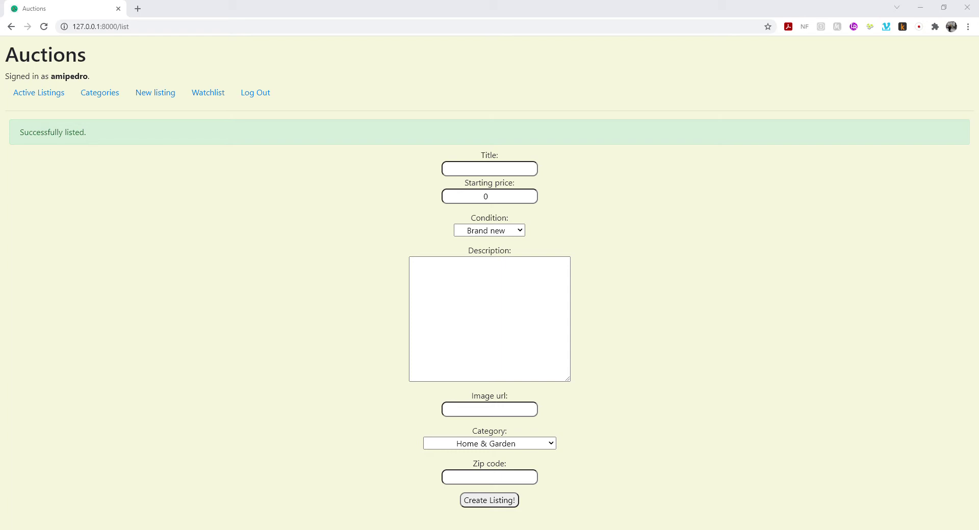
- Look through the active listings for the newly created Invisibility Cloak
{"action": "left_click", "coordinate": [819, 238]}
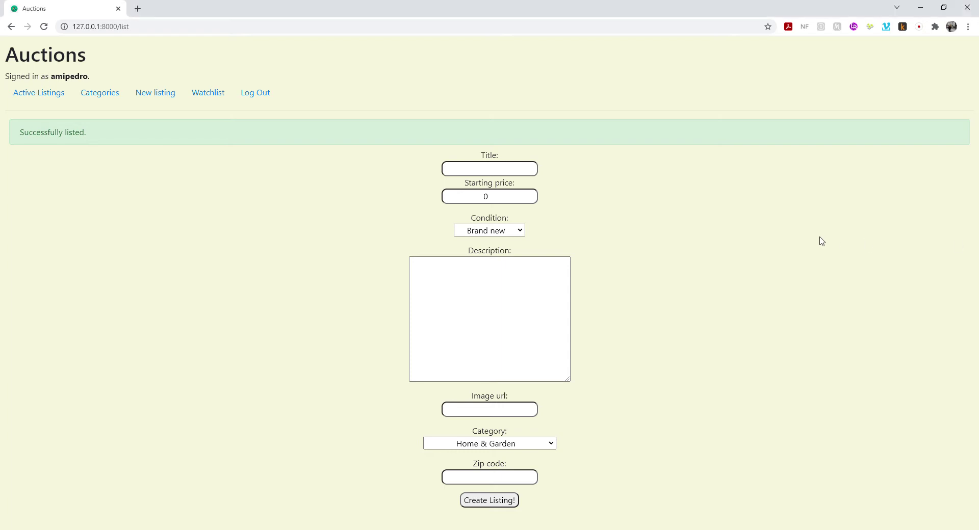
{"action": "left_click", "coordinate": [48, 100]}
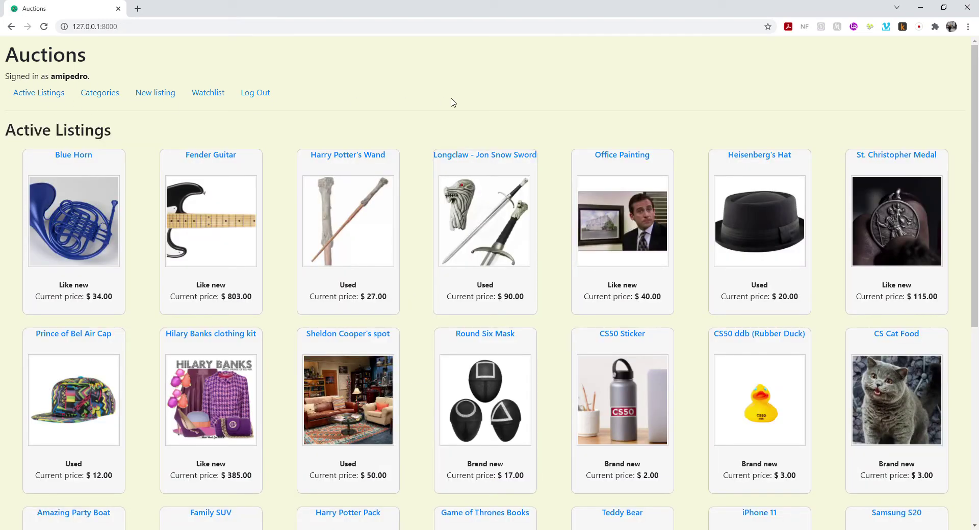
{"action": "scroll", "coordinate": [454, 106], "scroll_direction": "down", "scroll_amount": 7}
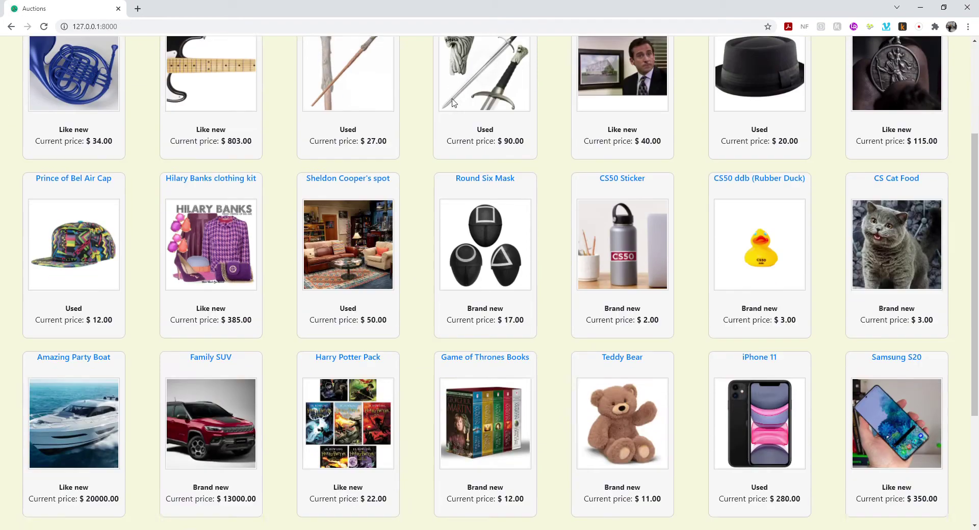
{"action": "scroll", "coordinate": [456, 109], "scroll_direction": "up", "scroll_amount": 7}
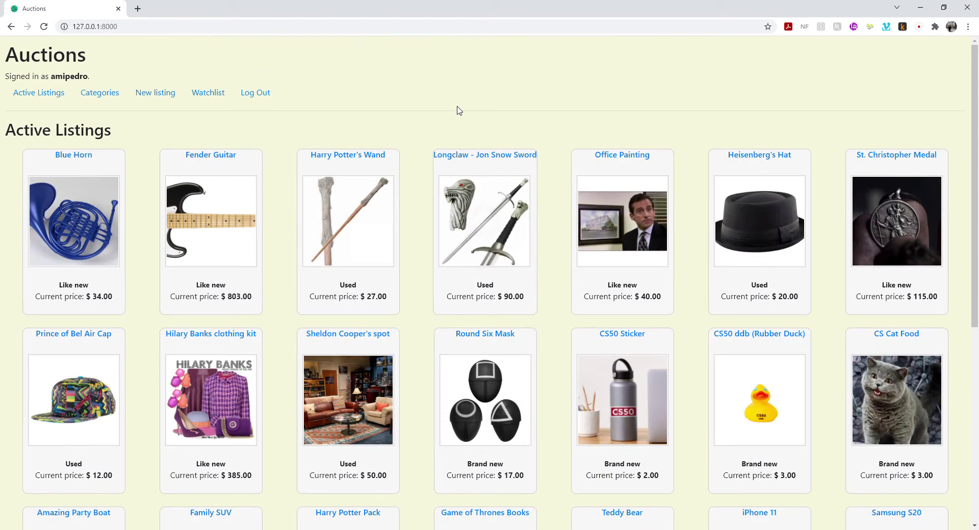
{"action": "scroll", "coordinate": [457, 110], "scroll_direction": "down", "scroll_amount": 2}
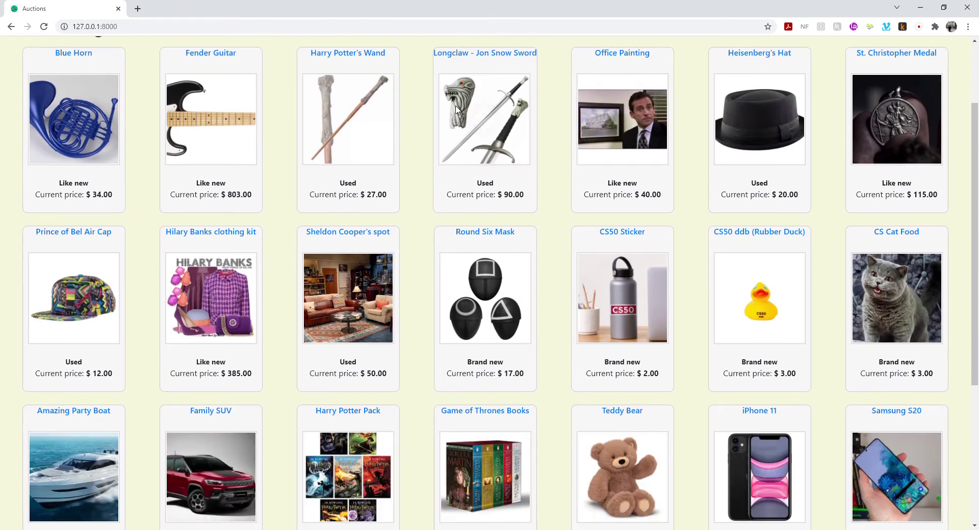
{"action": "scroll", "coordinate": [458, 108], "scroll_direction": "up", "scroll_amount": 1}
{"action": "scroll", "coordinate": [459, 110], "scroll_direction": "down", "scroll_amount": 6}
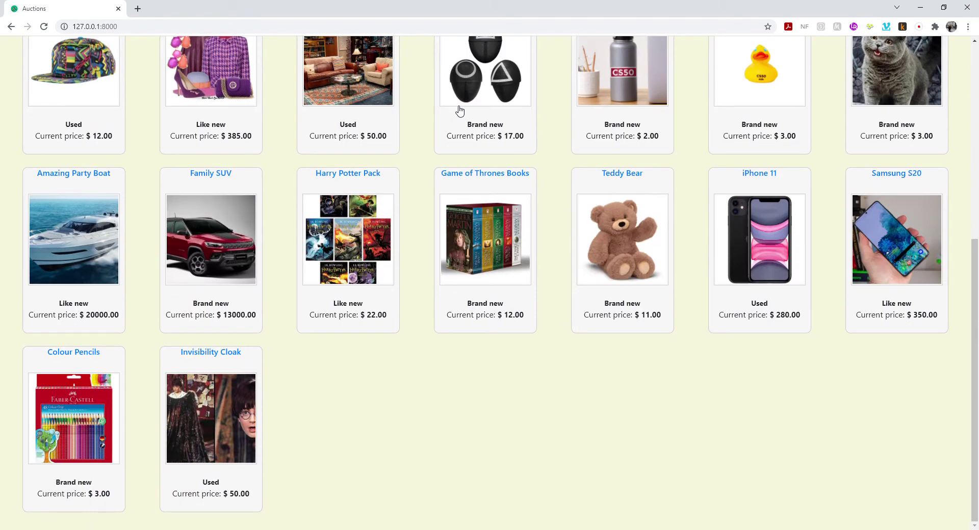
{"action": "scroll", "coordinate": [459, 111], "scroll_direction": "up", "scroll_amount": 4}
{"action": "scroll", "coordinate": [459, 110], "scroll_direction": "up", "scroll_amount": 3}
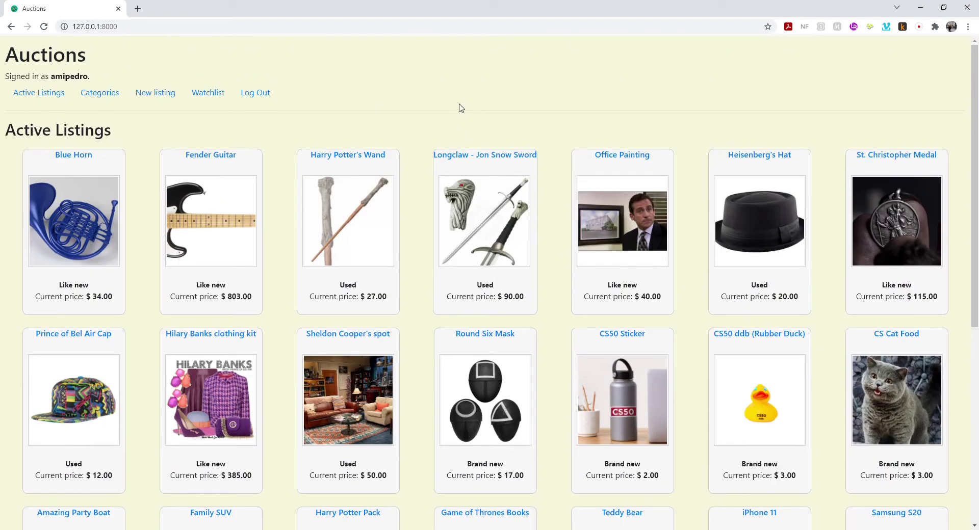
{"action": "scroll", "coordinate": [460, 108], "scroll_direction": "down", "scroll_amount": 7}
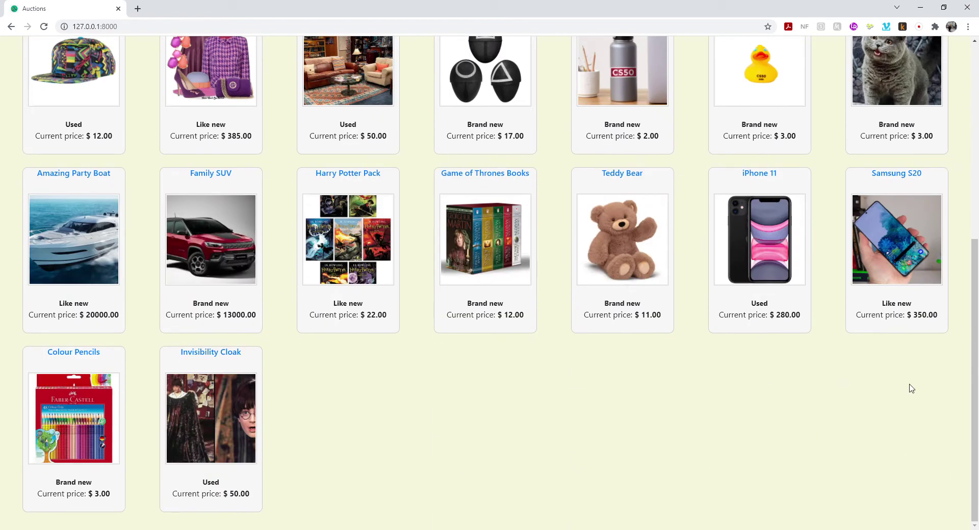
- Open the iPhone 11 listing from the active listings
{"action": "scroll", "coordinate": [915, 392], "scroll_direction": "up", "scroll_amount": 1}
{"action": "scroll", "coordinate": [915, 392], "scroll_direction": "up", "scroll_amount": 1}
{"action": "left_click", "coordinate": [765, 277]}
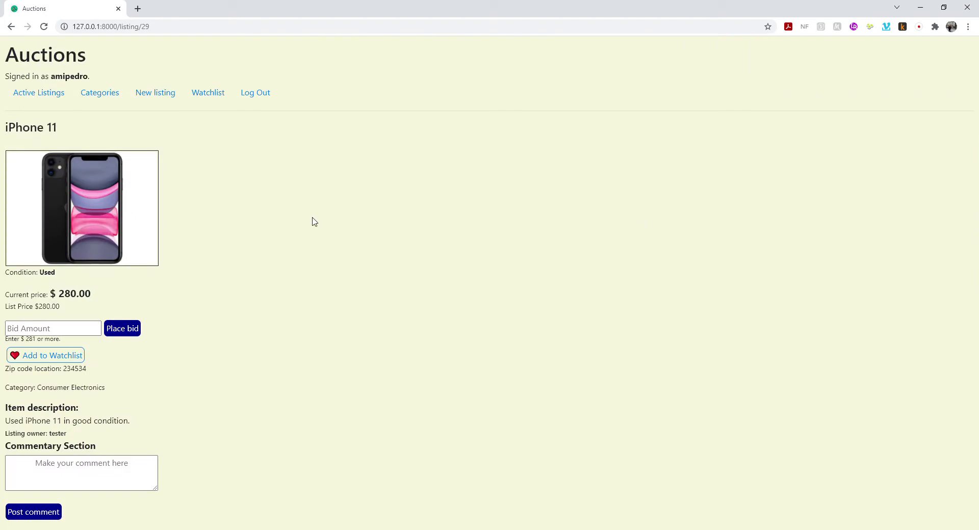
- Try to place a bid of 250 on the iPhone 11
{"action": "double_click", "coordinate": [51, 339]}
{"action": "left_click", "coordinate": [51, 330]}
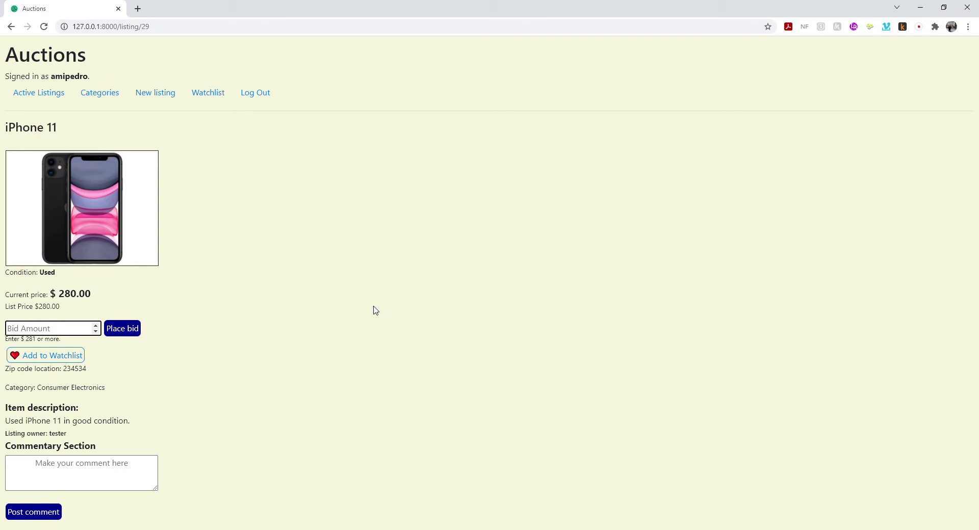
{"action": "type", "text": "250"}
{"action": "left_click", "coordinate": [142, 330]}
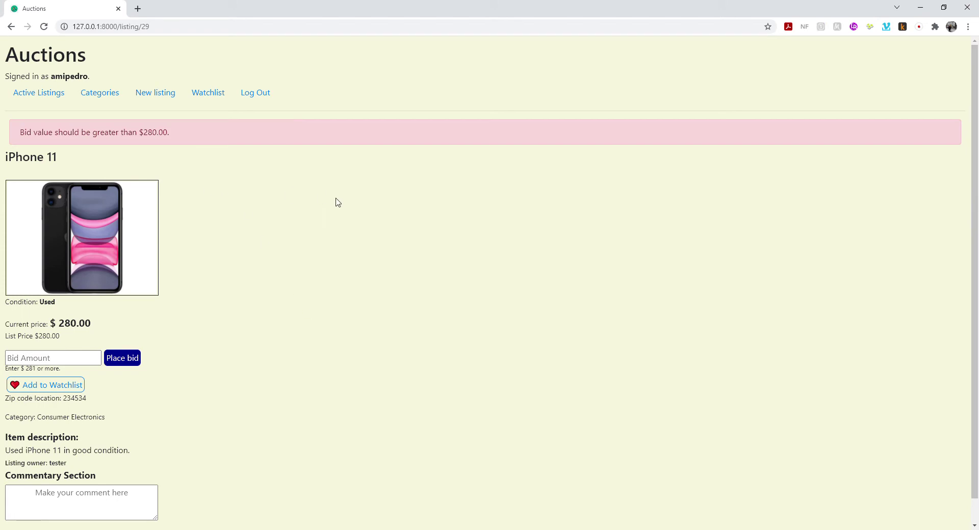
- Post the comment "I want to win this." on the iPhone 11 listing
{"action": "scroll", "coordinate": [230, 418], "scroll_direction": "down", "scroll_amount": 1}
{"action": "left_click", "coordinate": [128, 467]}
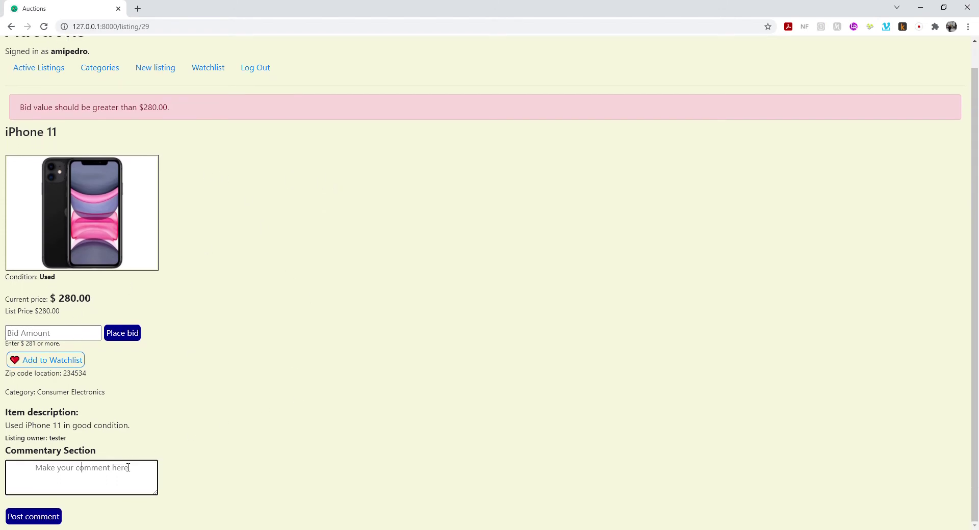
{"action": "type", "text": "This"}
{"action": "key", "text": "BackSpace"}
{"action": "key", "text": "BackSpace"}
{"action": "key", "text": "BackSpace"}
{"action": "key", "text": "BackSpace"}
{"action": "type", "text": "I want to win this."}
{"action": "left_click", "coordinate": [42, 519]}
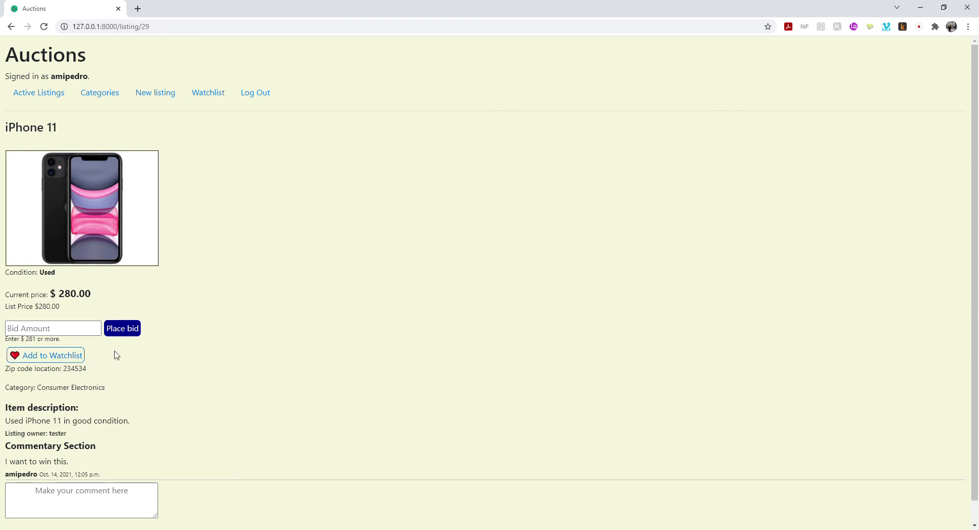
- Add the iPhone 11 to the watchlist and place a bid of 300 on it
{"action": "left_click", "coordinate": [60, 356]}
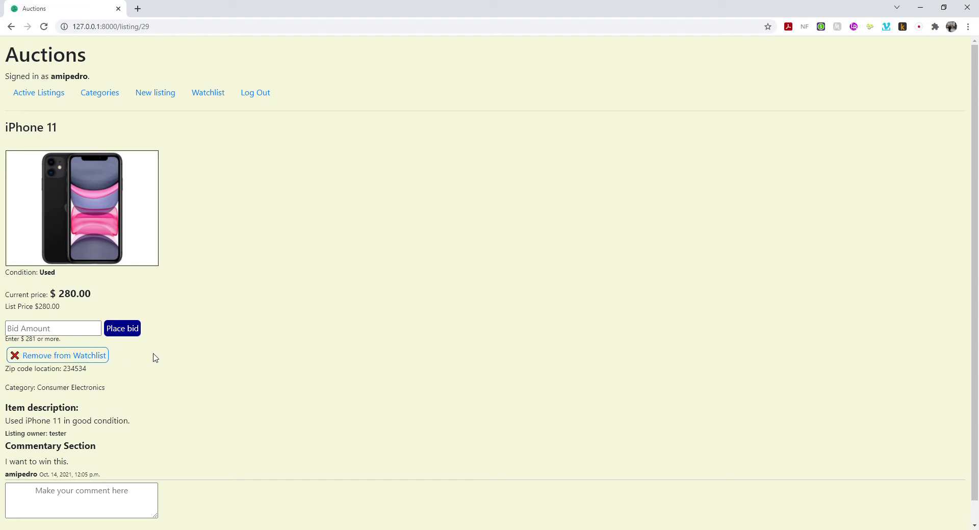
{"action": "left_click", "coordinate": [55, 331]}
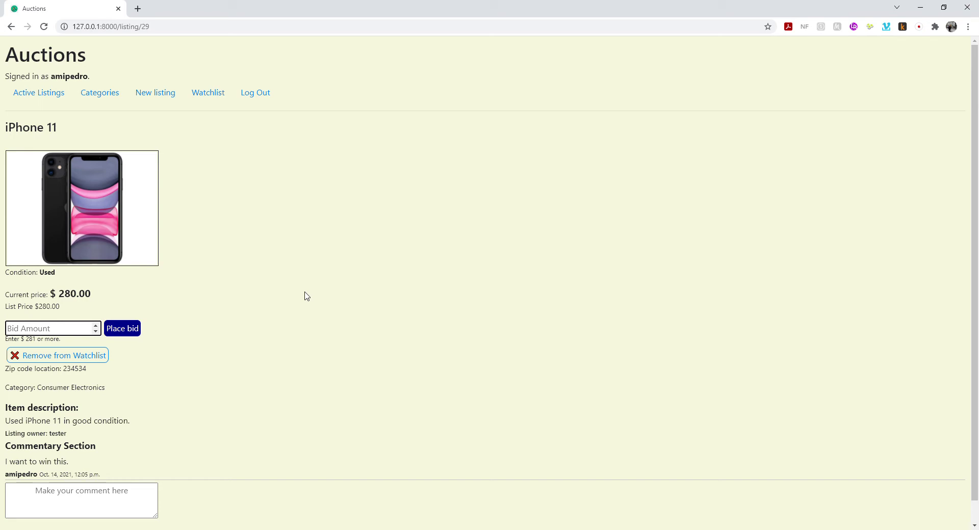
{"action": "type", "text": "300"}
{"action": "left_click", "coordinate": [135, 328]}
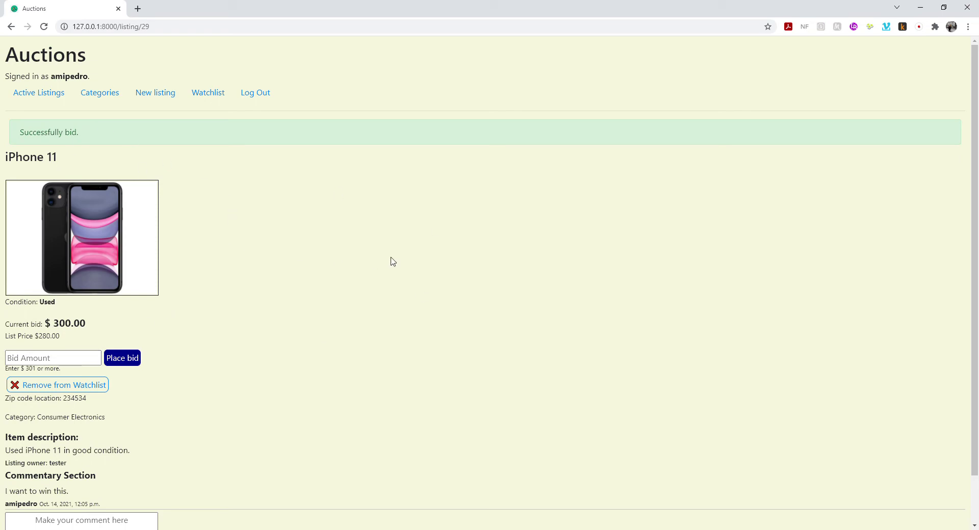
- Log out and log in to the tester account, filling in its saved username and account password
{"action": "left_click", "coordinate": [249, 97]}
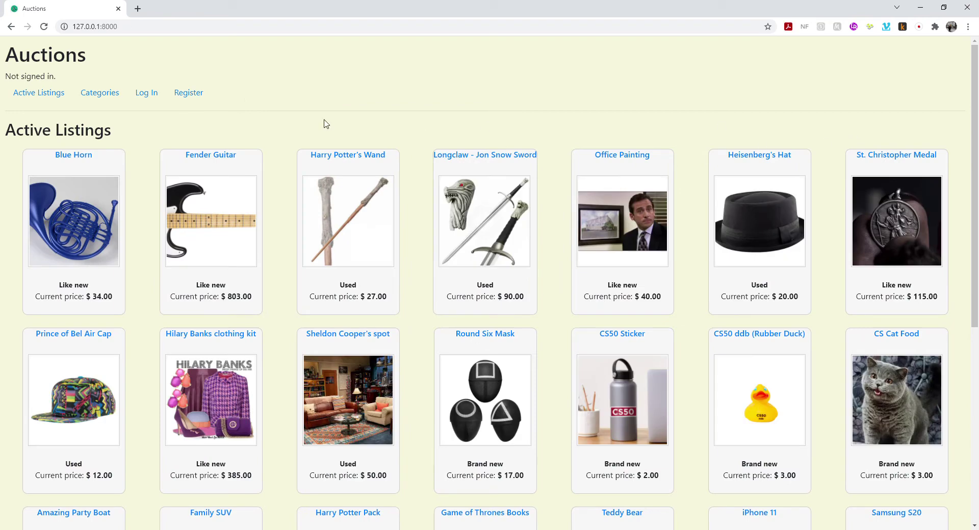
{"action": "left_click", "coordinate": [150, 100]}
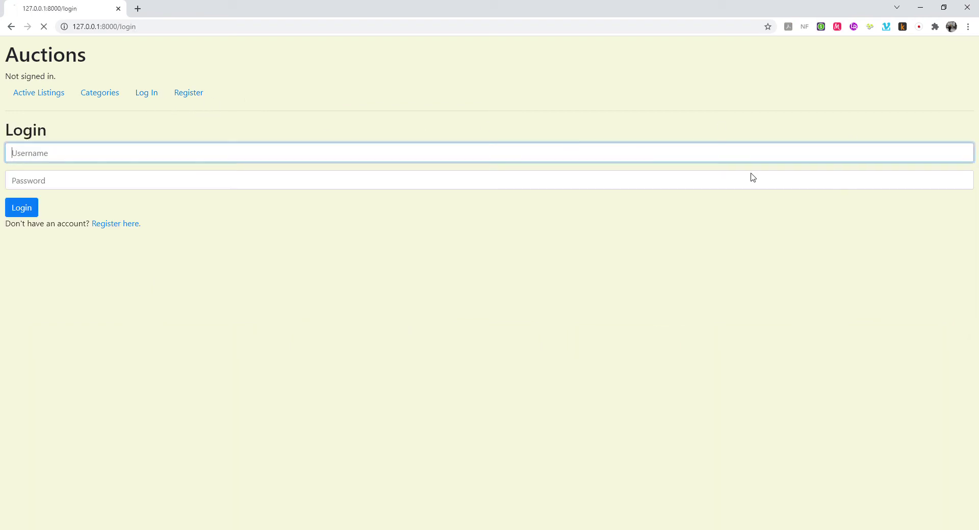
{"action": "left_click", "coordinate": [965, 153]}
{"action": "left_click", "coordinate": [906, 240]}
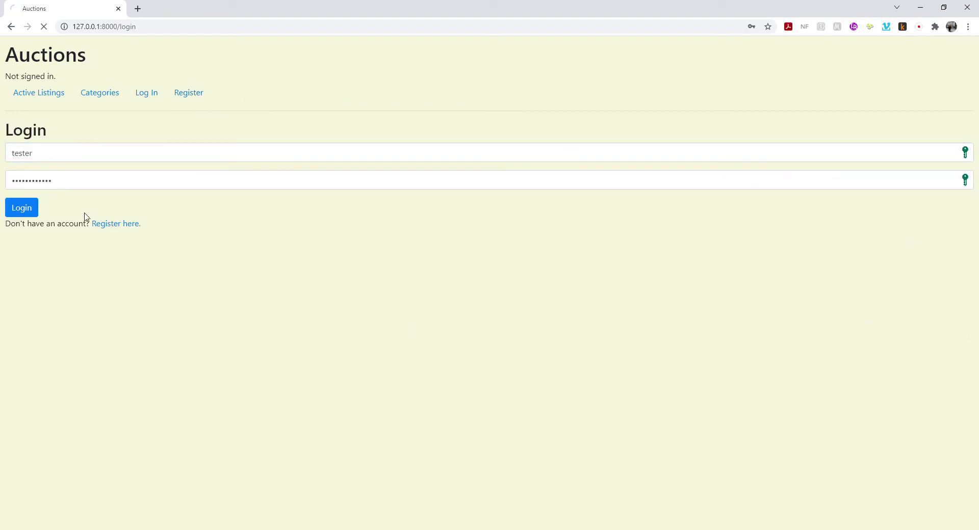
- Open the iPhone 11 listing as its owner
{"action": "scroll", "coordinate": [469, 233], "scroll_direction": "down", "scroll_amount": 4}
{"action": "scroll", "coordinate": [468, 233], "scroll_direction": "down", "scroll_amount": 3}
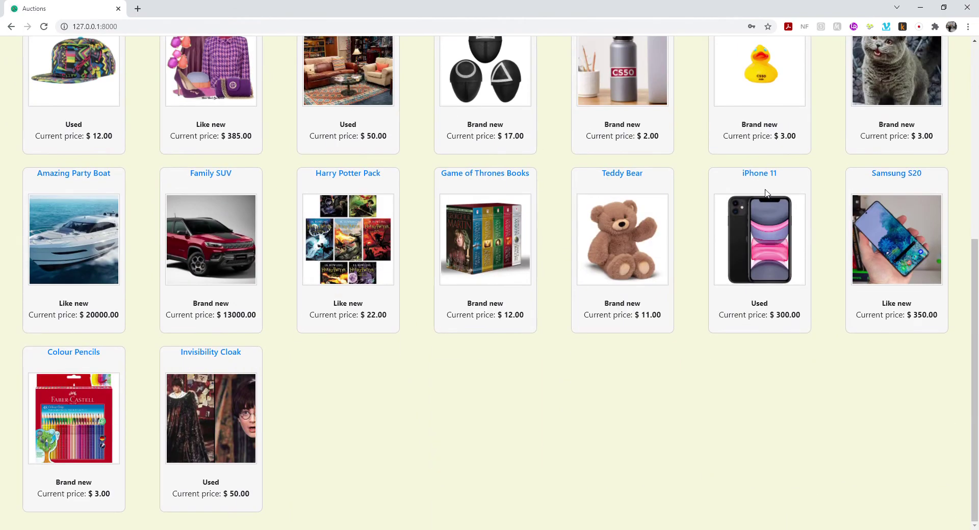
{"action": "left_click", "coordinate": [765, 172]}
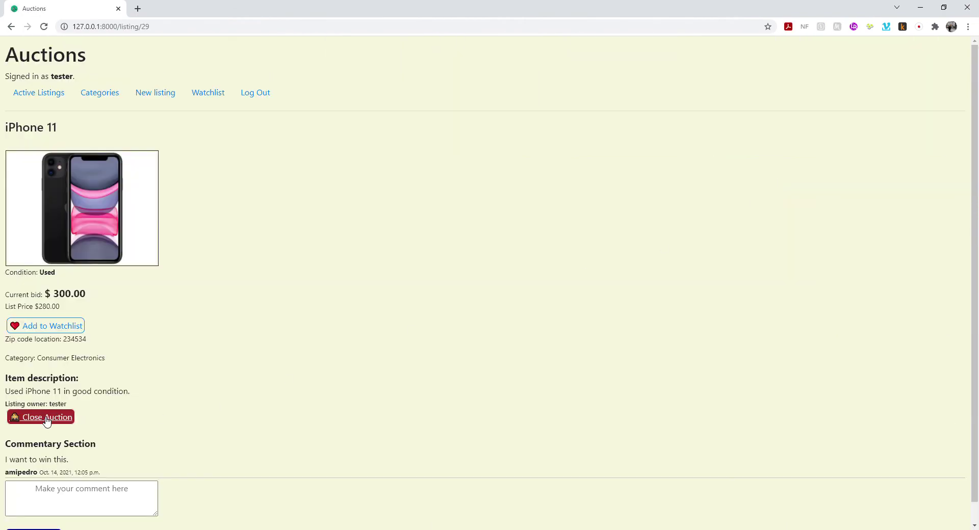
- Close the iPhone 11 auction and switch back to the winning bidder's account, filling in its saved username and account password
{"action": "left_click", "coordinate": [46, 418]}
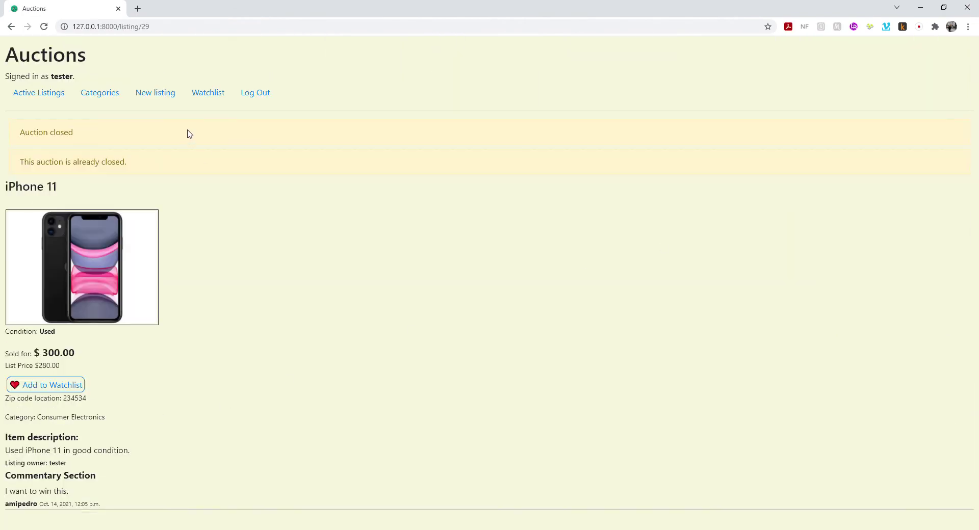
{"action": "left_click", "coordinate": [264, 96]}
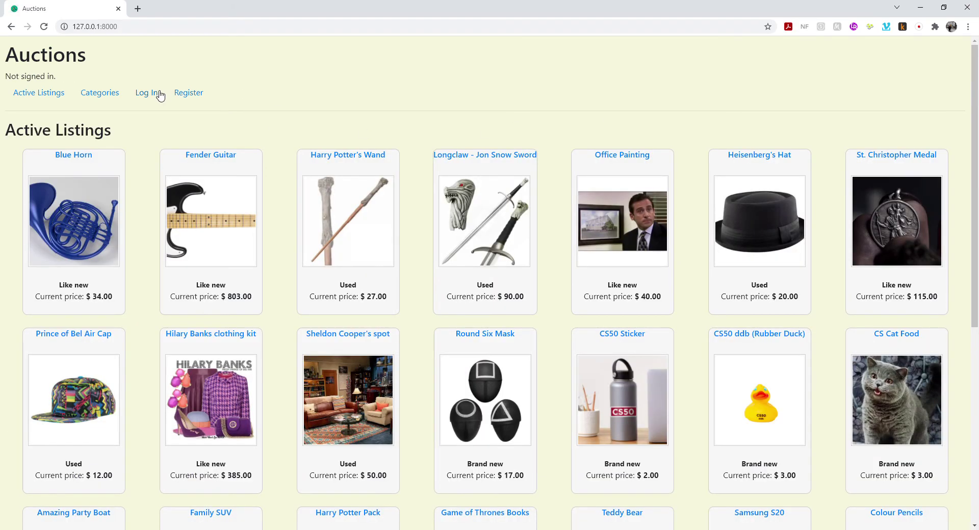
{"action": "left_click", "coordinate": [152, 95]}
{"action": "left_click", "coordinate": [964, 152]}
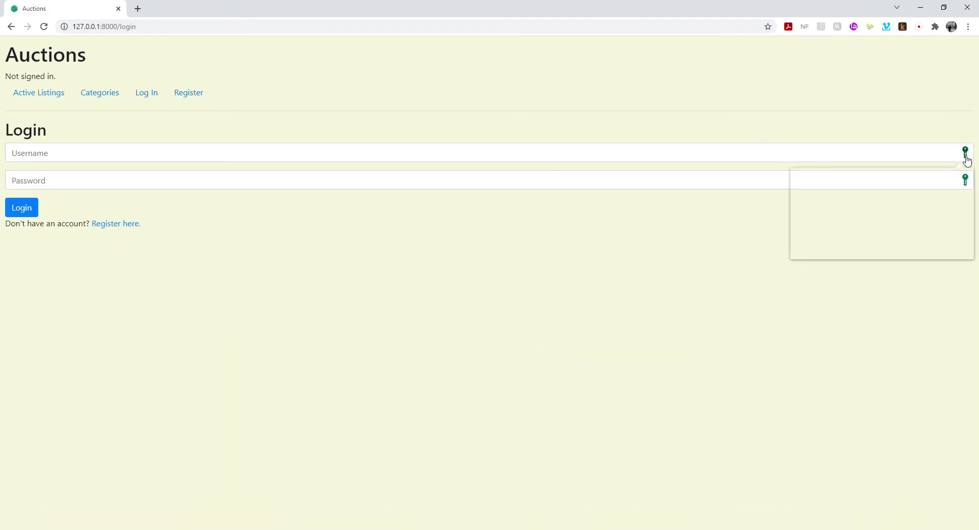
{"action": "left_click", "coordinate": [885, 220]}
{"action": "left_click", "coordinate": [32, 206]}
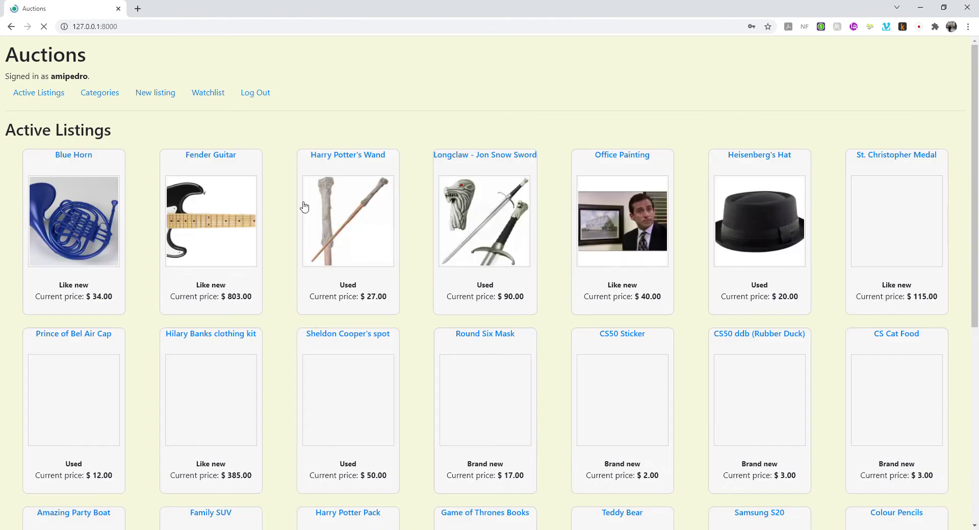
- Open the closed iPhone 11 listing from the watchlist to check the auction's outcome as the bidder
{"action": "scroll", "coordinate": [252, 138], "scroll_direction": "down", "scroll_amount": 6}
{"action": "scroll", "coordinate": [255, 146], "scroll_direction": "up", "scroll_amount": 6}
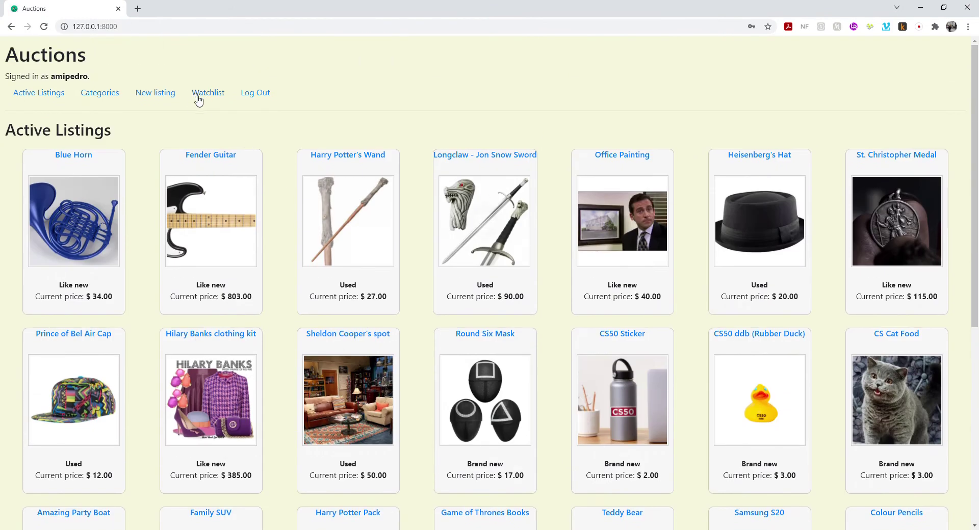
{"action": "left_click", "coordinate": [199, 97]}
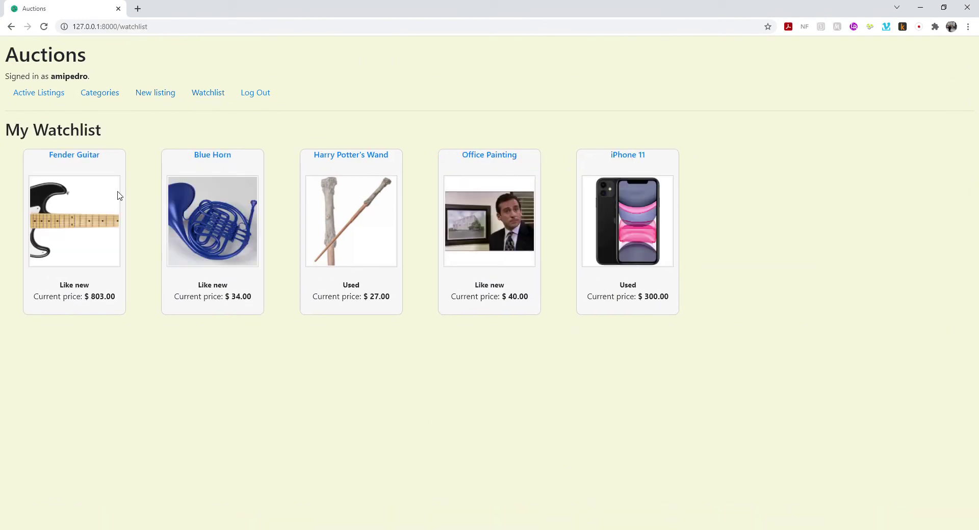
{"action": "left_click", "coordinate": [615, 156]}
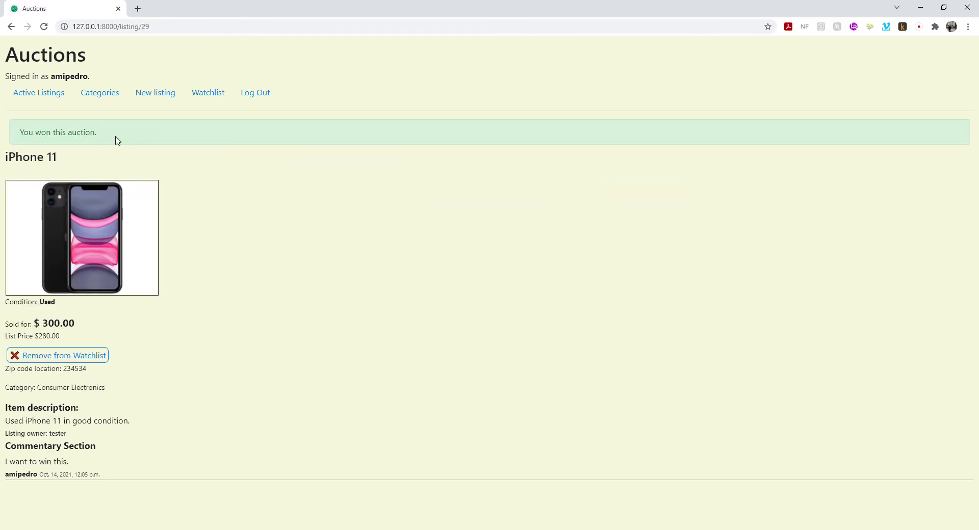
- View the active listings and the watchlist, and return to the active listings
{"action": "left_click", "coordinate": [45, 97]}
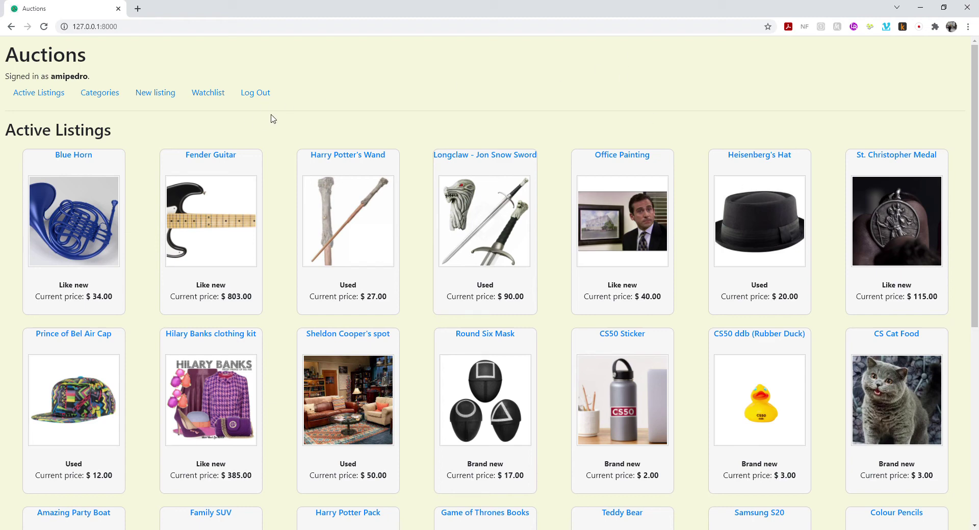
{"action": "left_click", "coordinate": [205, 97]}
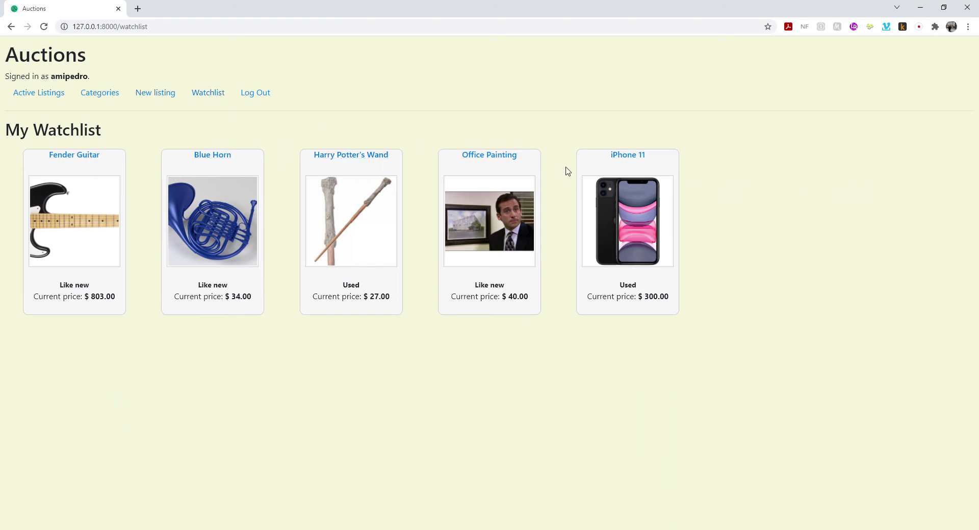
{"action": "left_click", "coordinate": [42, 98]}
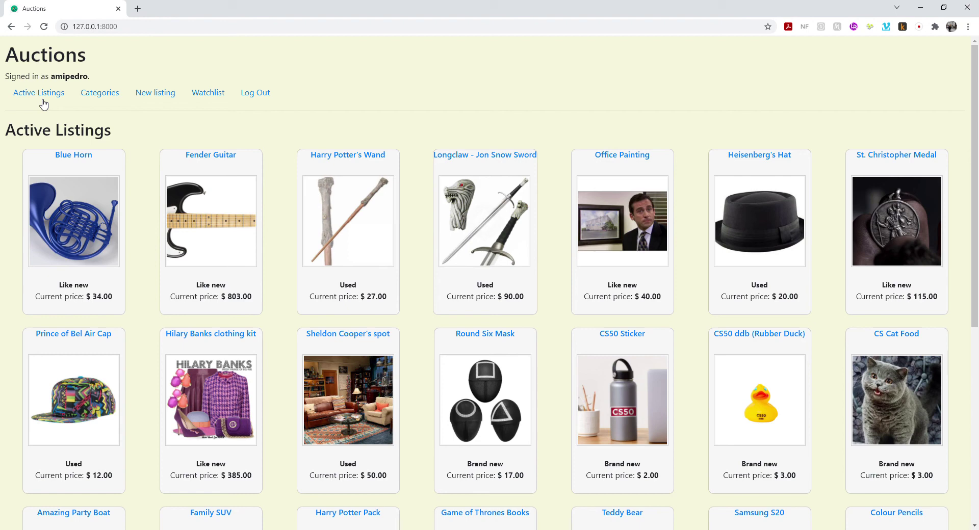
- Browse the listings in the Books, Consumer Electronics, Crafts and Toys & Hobbies categories
{"action": "left_click", "coordinate": [116, 97]}
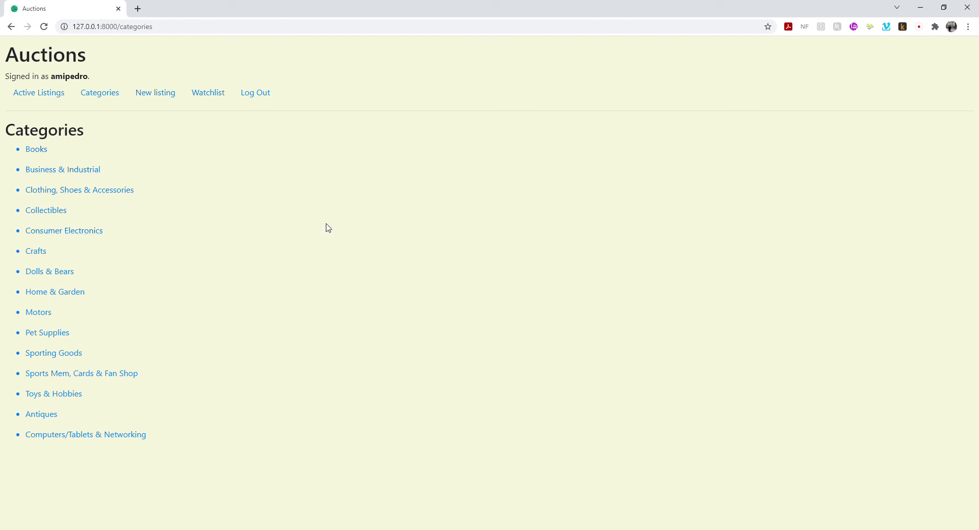
{"action": "left_click", "coordinate": [46, 151]}
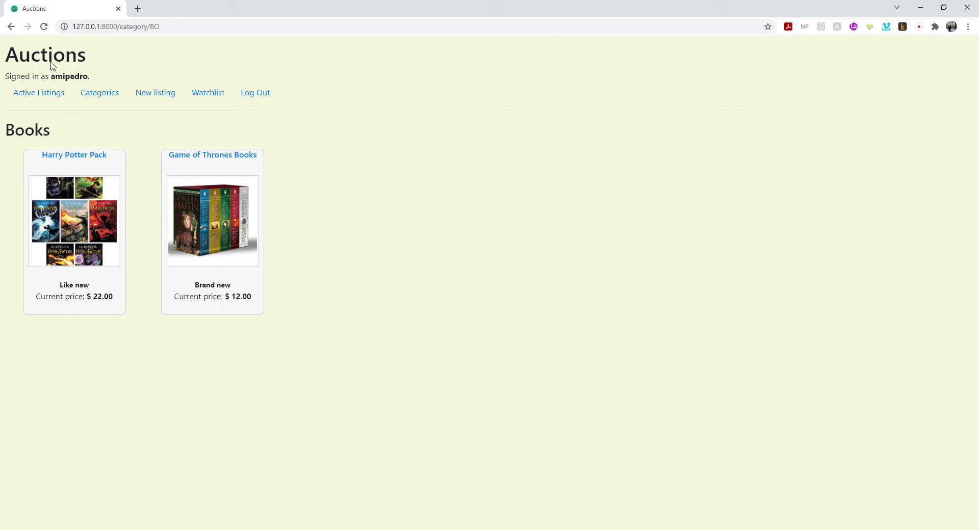
{"action": "left_click", "coordinate": [16, 27]}
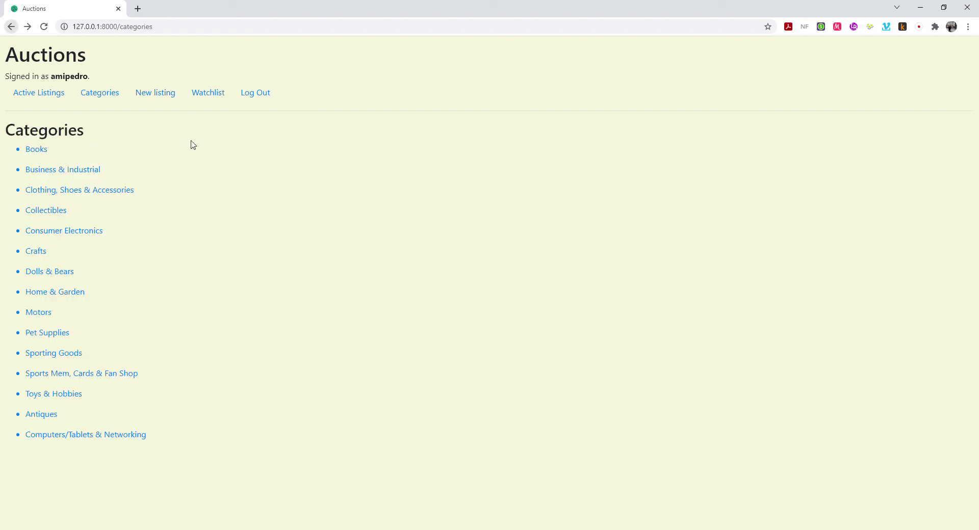
{"action": "left_click", "coordinate": [56, 231]}
{"action": "left_click", "coordinate": [12, 27]}
{"action": "left_click", "coordinate": [33, 251]}
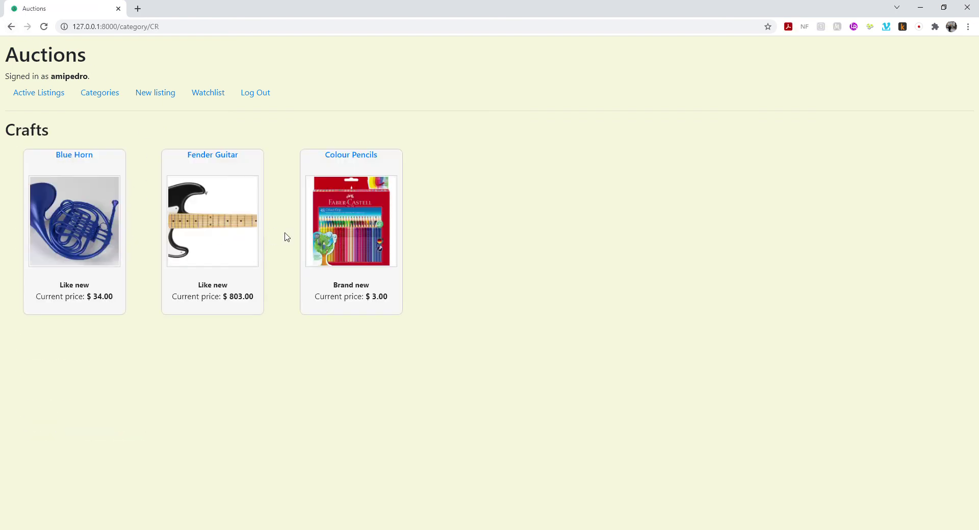
{"action": "left_click", "coordinate": [12, 29]}
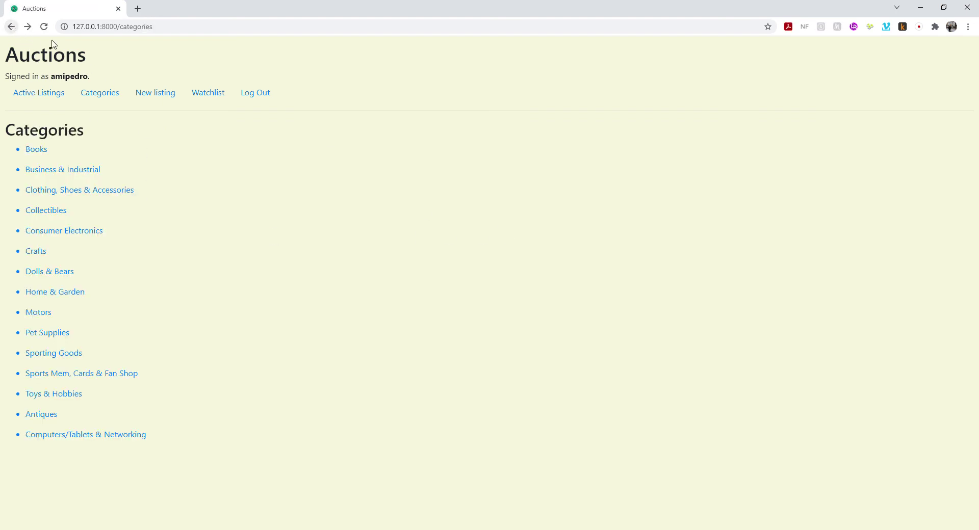
{"action": "left_click", "coordinate": [48, 397]}
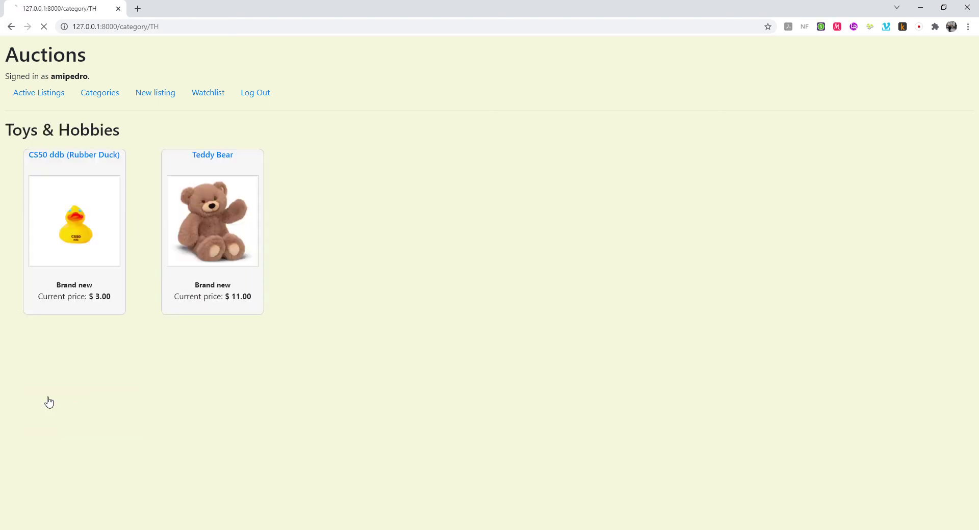
- Log out and log in to the admin account, filling in its saved username and account password
{"action": "left_click", "coordinate": [259, 93]}
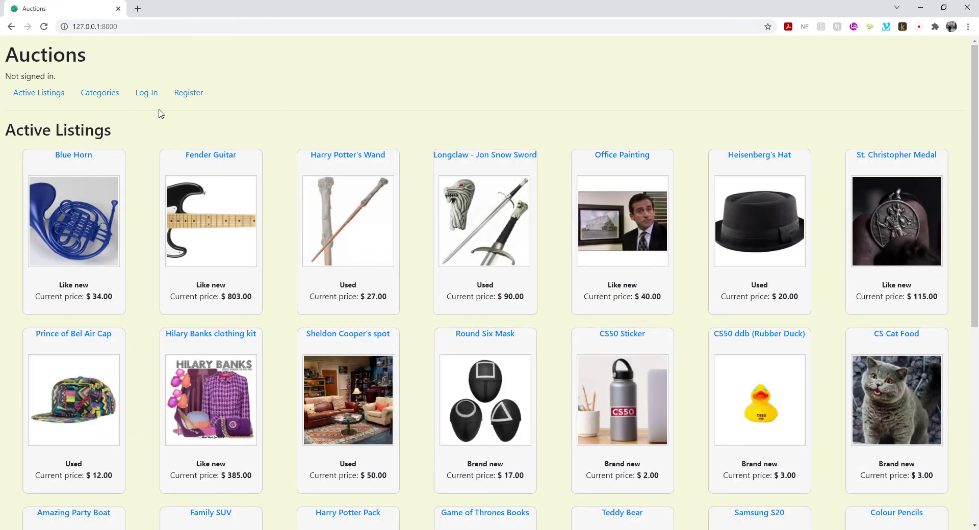
{"action": "left_click", "coordinate": [147, 93]}
{"action": "left_click", "coordinate": [969, 153]}
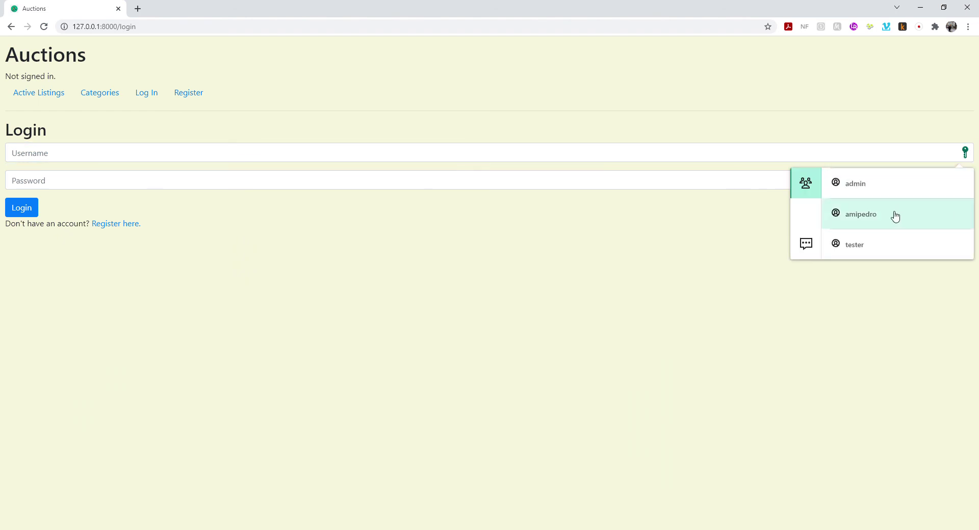
{"action": "left_click", "coordinate": [872, 184]}
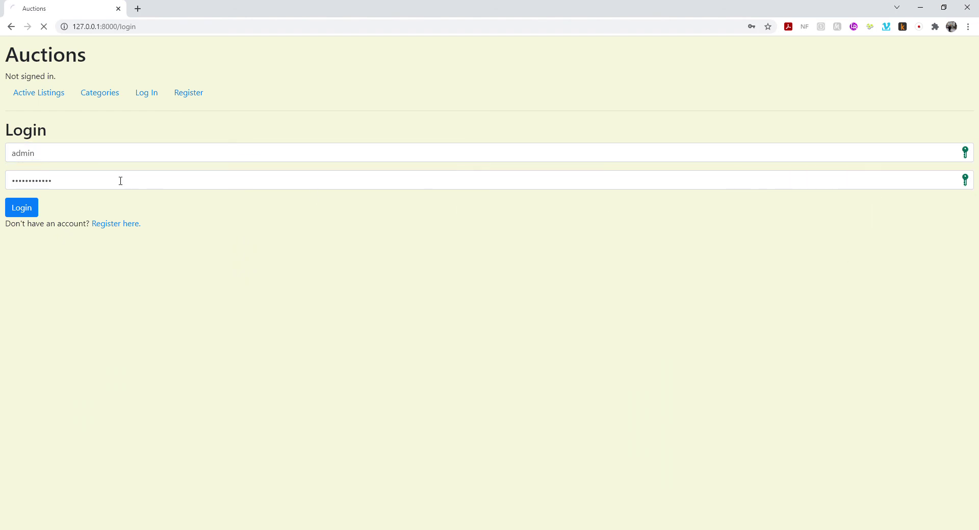
{"action": "left_click", "coordinate": [25, 207]}
- Open the Django administration site at 127.0.0.1:8000/admin
{"action": "left_click", "coordinate": [162, 28]}
{"action": "left_click", "coordinate": [185, 28]}
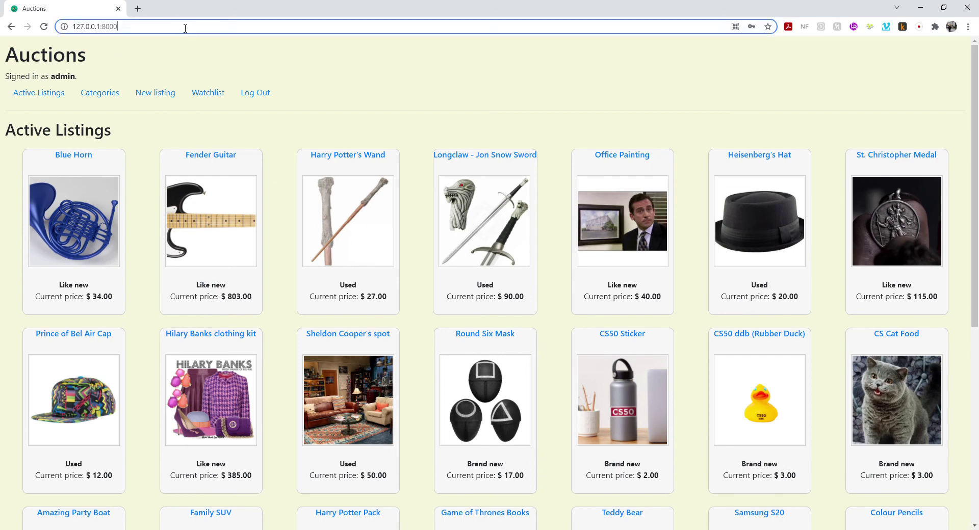
{"action": "type", "text": "/admin"}
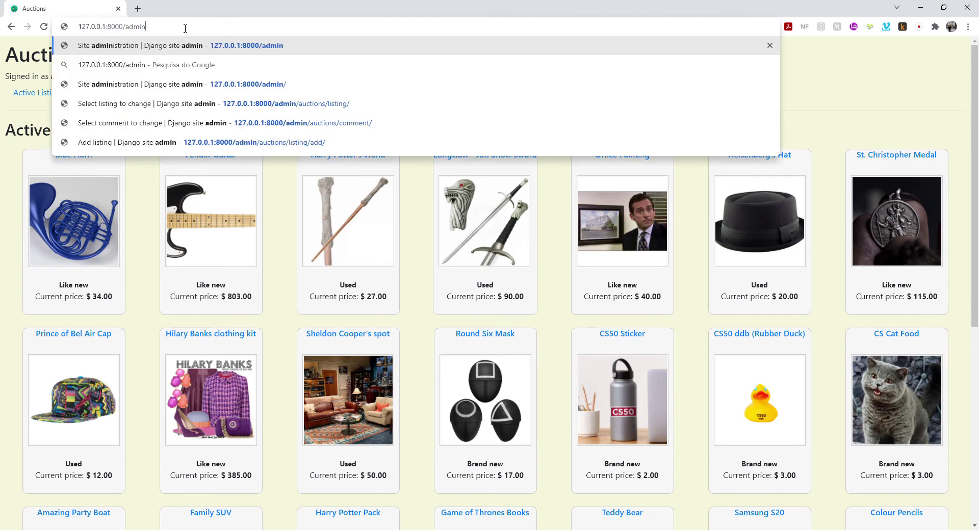
{"action": "key", "text": "Return"}
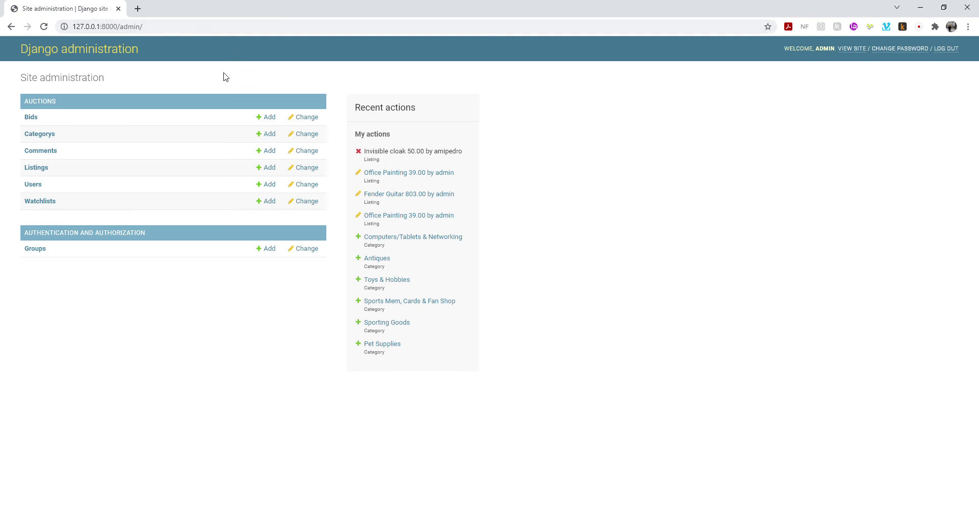
- Review the category, bid and comment records in the administration site
{"action": "left_click", "coordinate": [52, 137]}
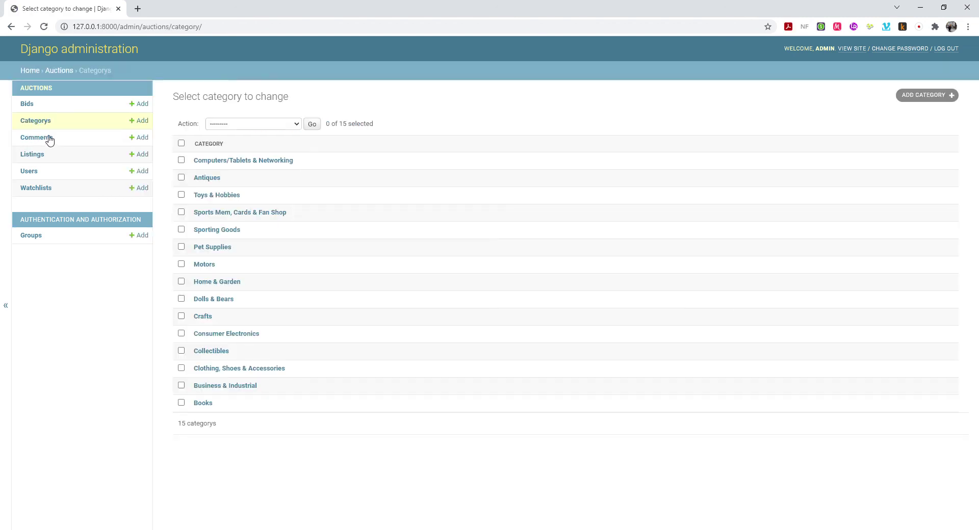
{"action": "left_click", "coordinate": [28, 103]}
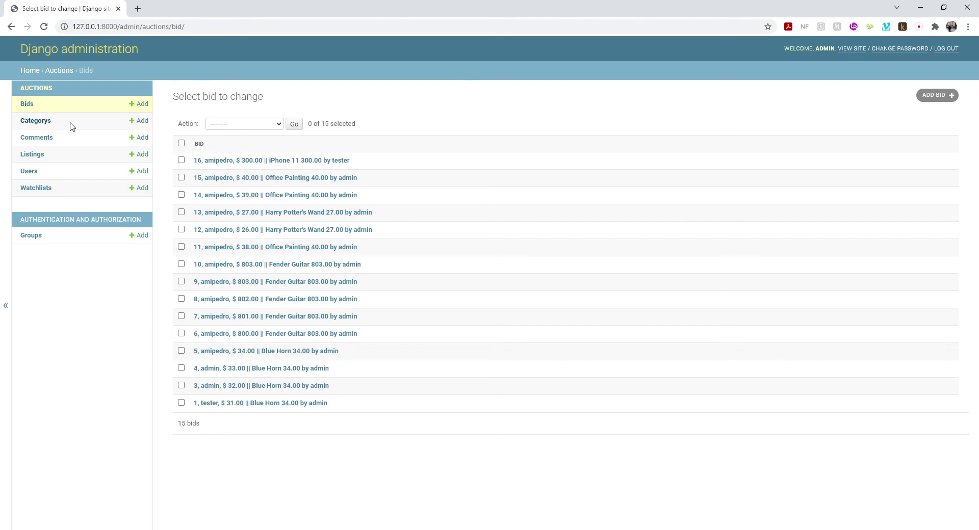
{"action": "left_click", "coordinate": [36, 138]}
- Select Invisibility Cloak and Colour Pencils among the listing records, examine the Invisibility Cloak record's fields, and return to the bids
{"action": "left_click", "coordinate": [33, 154]}
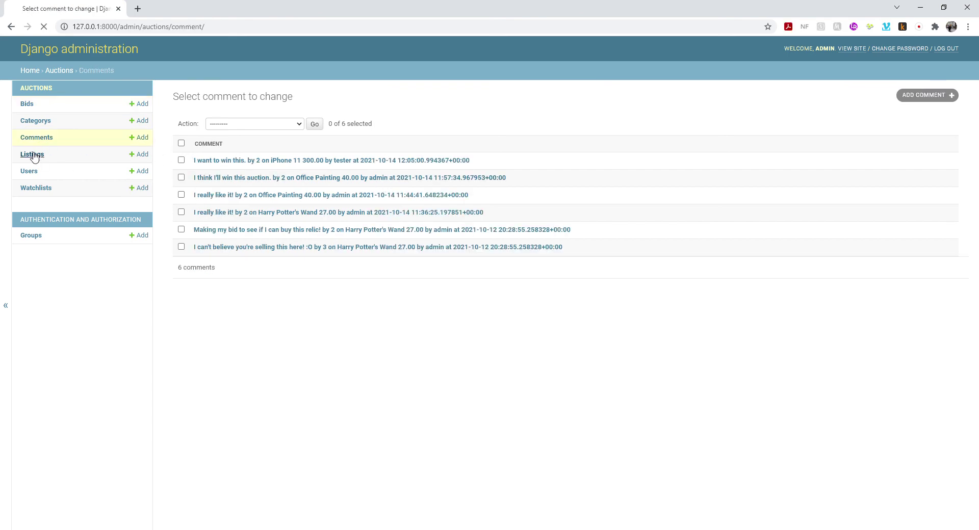
{"action": "left_click", "coordinate": [180, 178]}
{"action": "left_click", "coordinate": [181, 160]}
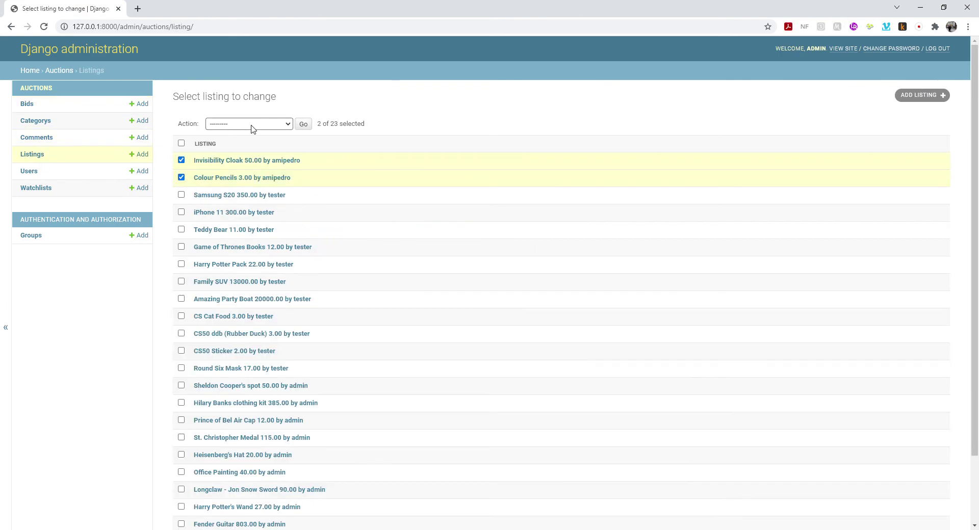
{"action": "left_click", "coordinate": [244, 160]}
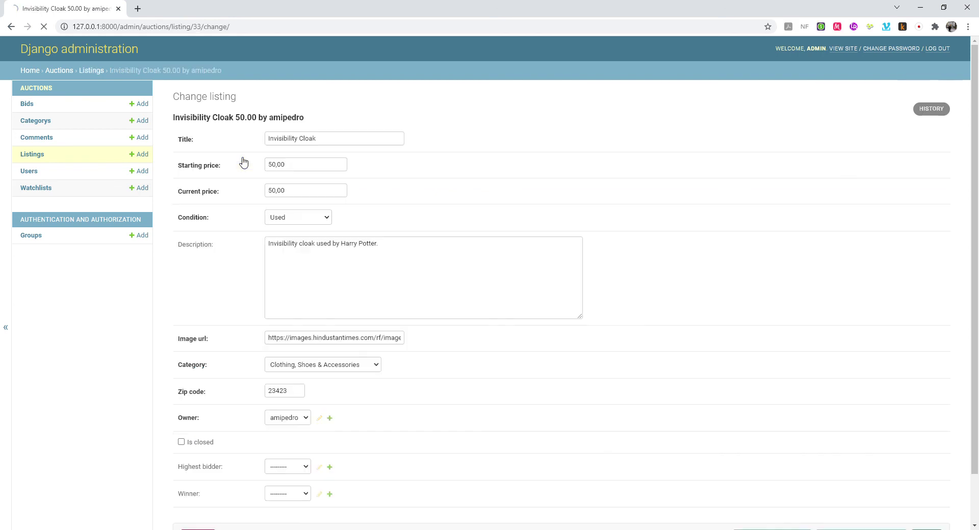
{"action": "scroll", "coordinate": [742, 268], "scroll_direction": "down", "scroll_amount": 1}
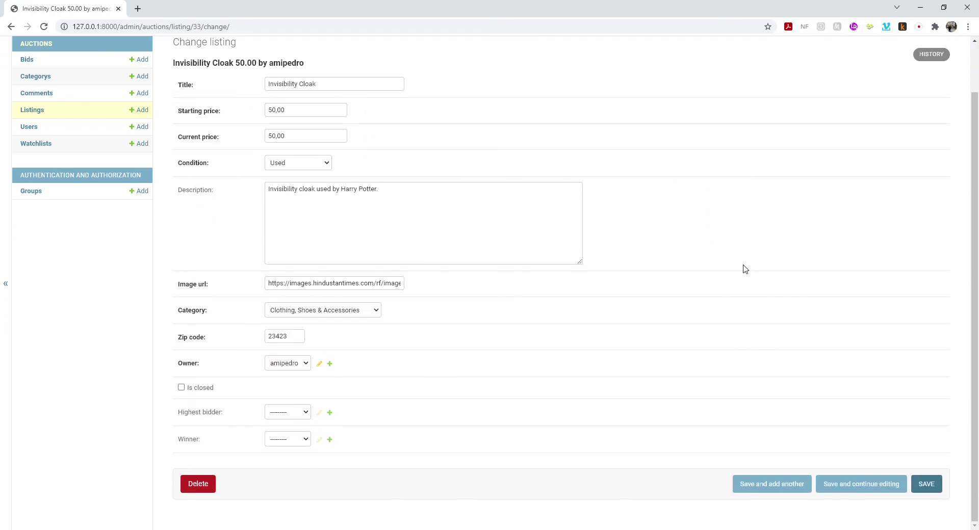
{"action": "scroll", "coordinate": [77, 332], "scroll_direction": "up", "scroll_amount": 1}
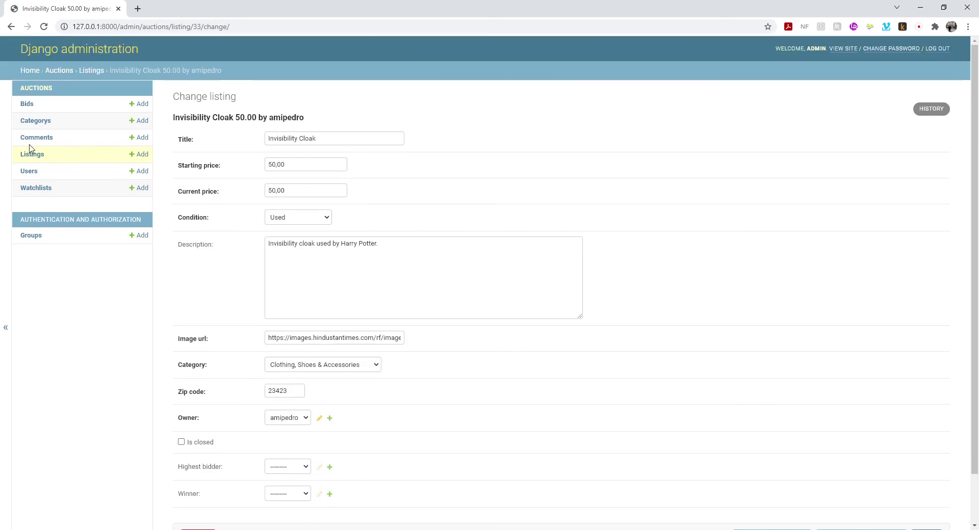
{"action": "left_click", "coordinate": [27, 104]}
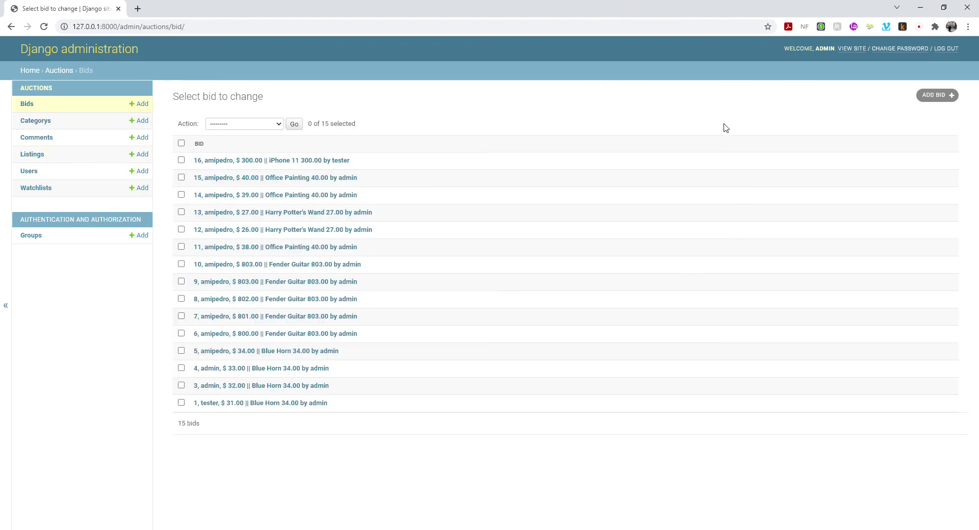